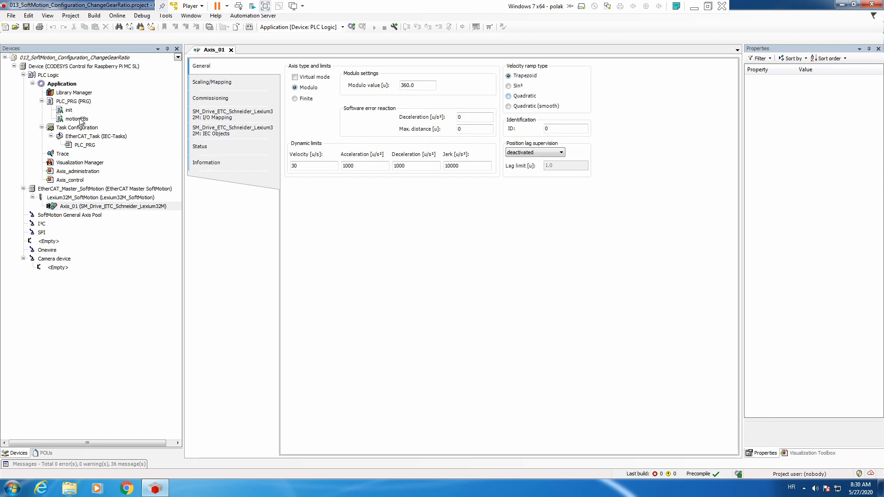
In the PLC_PRG declarations, add a line below SMC3_ReinitDrive_Axis_01 and insert the SMC_SetRampType function block name found through the Input Assistant.
double_click(81, 103)
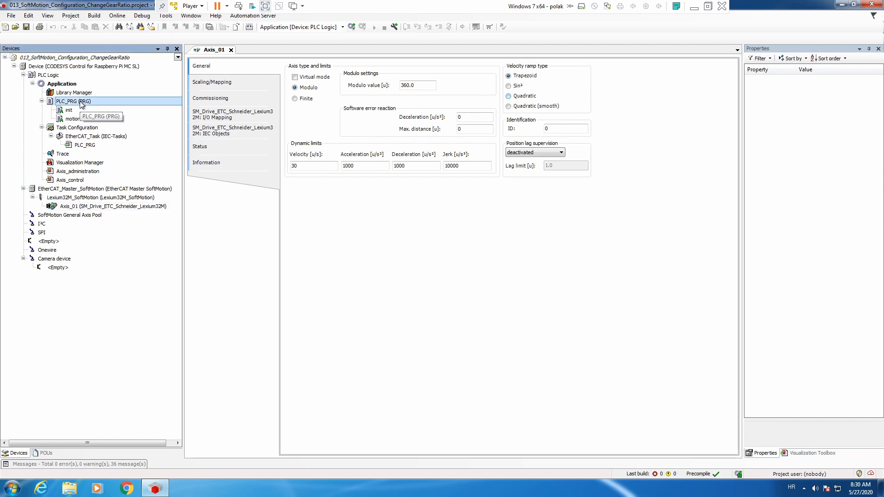
left_click(463, 215)
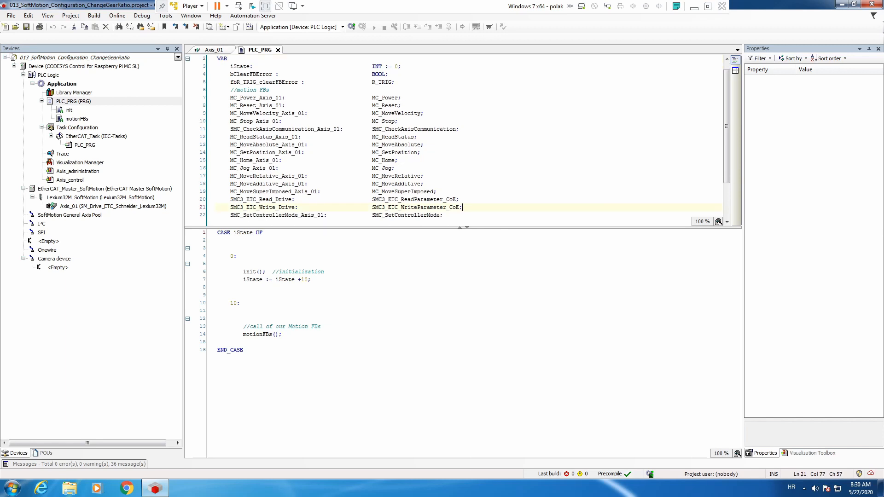
scroll(463, 215, "down", 2)
left_click(427, 199)
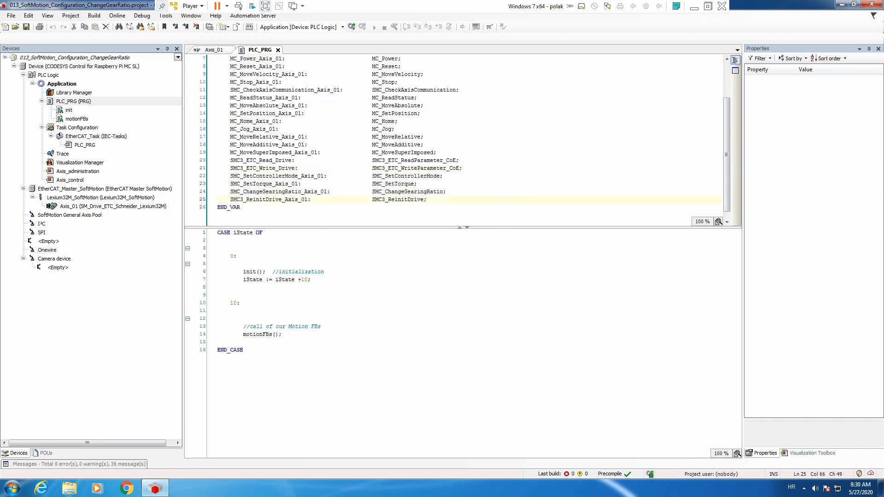
key("Return")
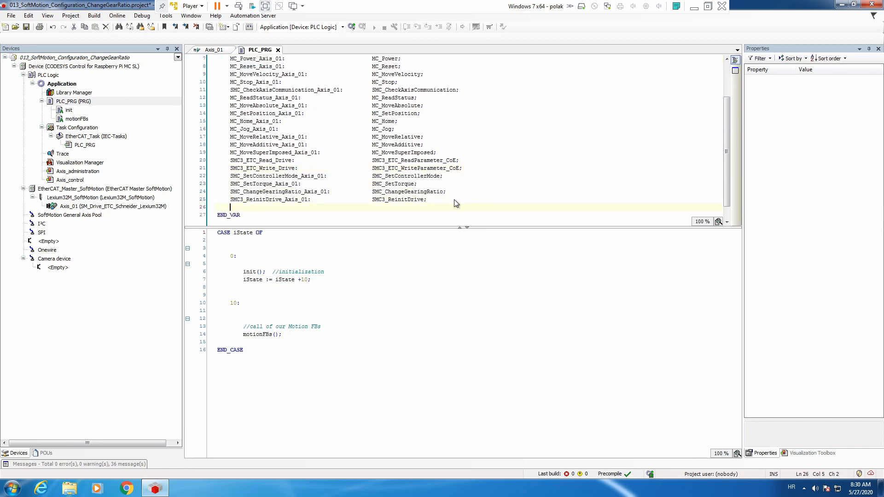
key("F2")
left_click(295, 106)
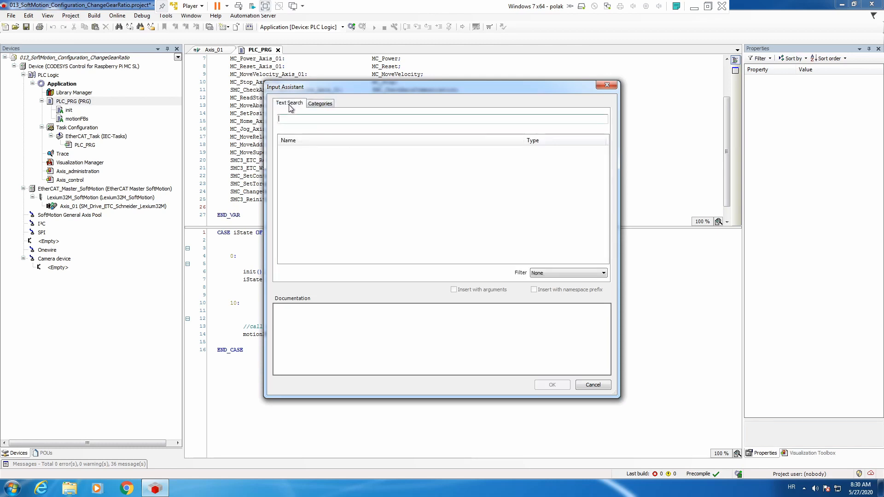
type("smc")
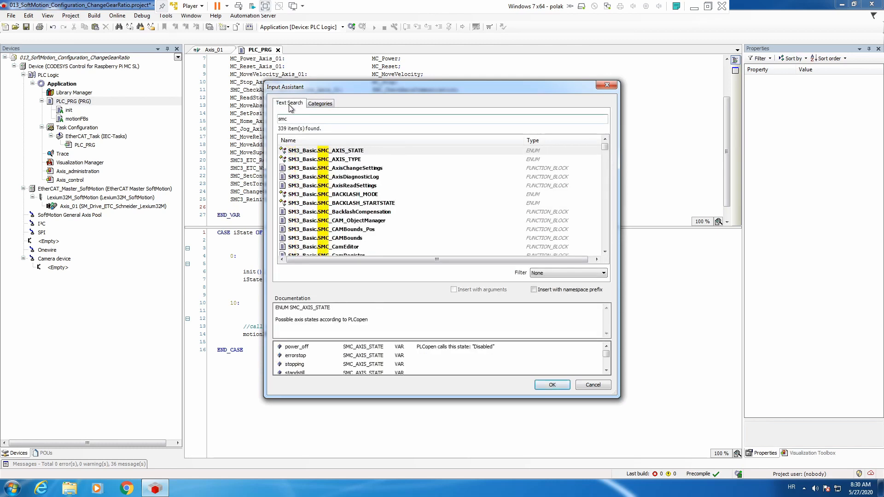
type("_set")
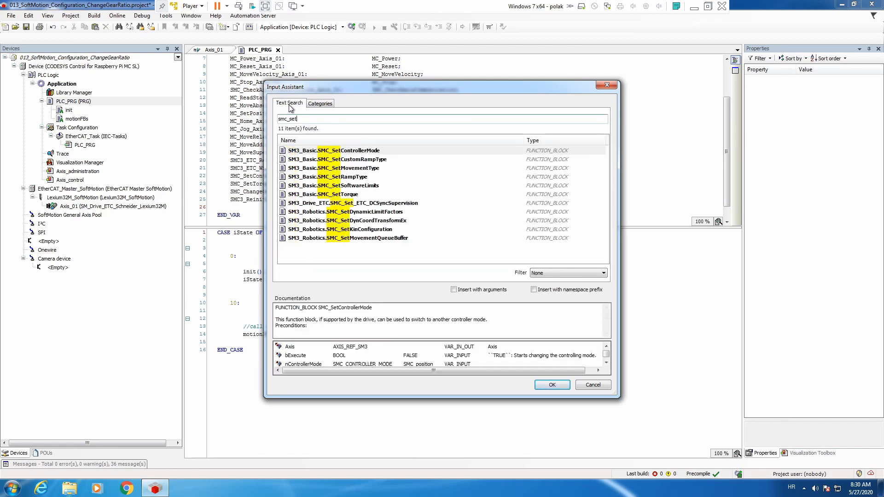
type("r")
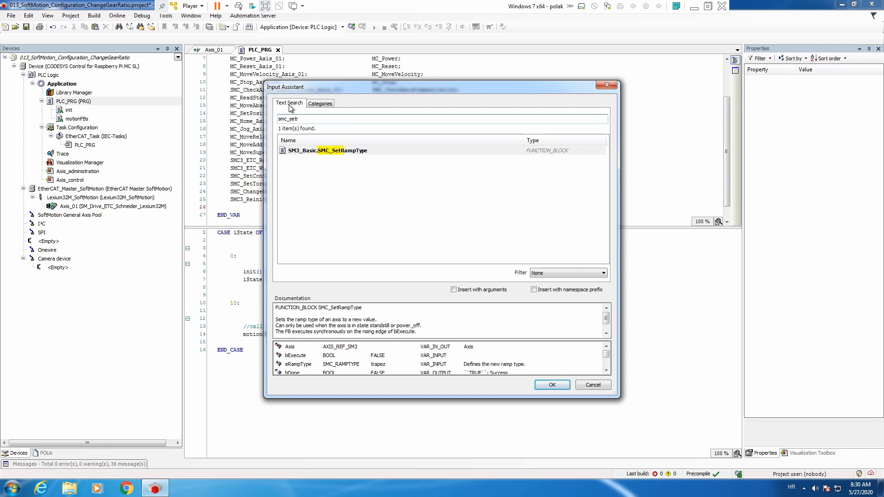
double_click(409, 150)
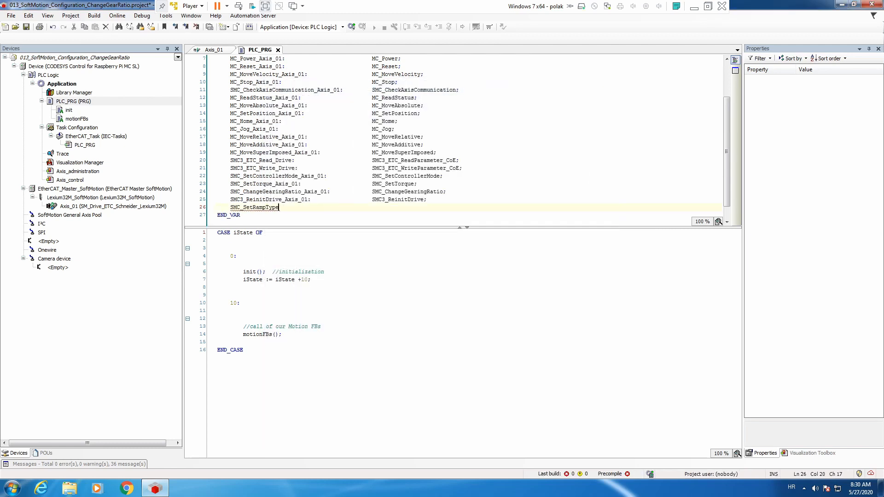
Complete the new line as the instance declaration SMC_SetRampType_Axis_01:SMC_SetRampType;, reusing the block name as its type.
type("_Axis_01:")
key("Home")
key("shift+Right")
key("shift+Right")
key("shift+Right")
key("shift+Right")
key("shift+Right")
key("shift+Right")
key("shift+Right")
key("shift+Right")
key("shift+Right")
key("shift+Right")
key("shift+Right")
key("shift+Right")
key("shift+Right")
key("shift+Right")
key("shift+Right")
key("shift+Right")
key("shift+Right")
key("shift+Right")
key("shift+Right")
key("shift+Right")
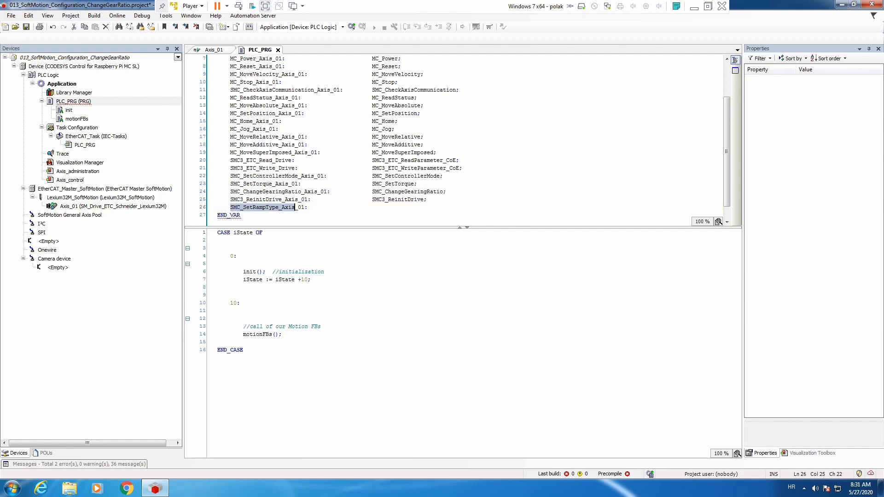
key("shift+Left")
key("shift+Left")
key("shift+Left")
key("shift+Left")
key("shift+Left")
key("ctrl+c")
key("End")
key("ctrl+v")
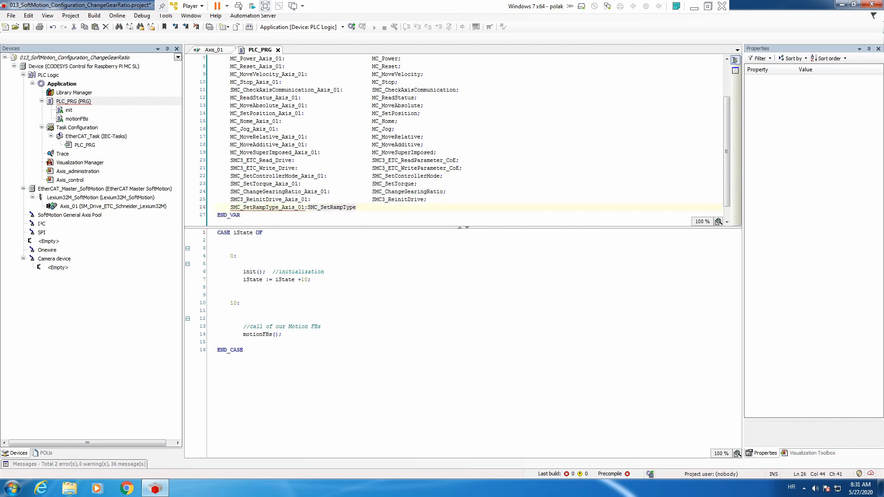
type(";")
Indent the SMC_SetRampType type in the new declaration towards the type column of the lines above.
left_click(308, 207)
key("Tab")
key("Tab")
key("Tab")
key("Tab")
key("Tab")
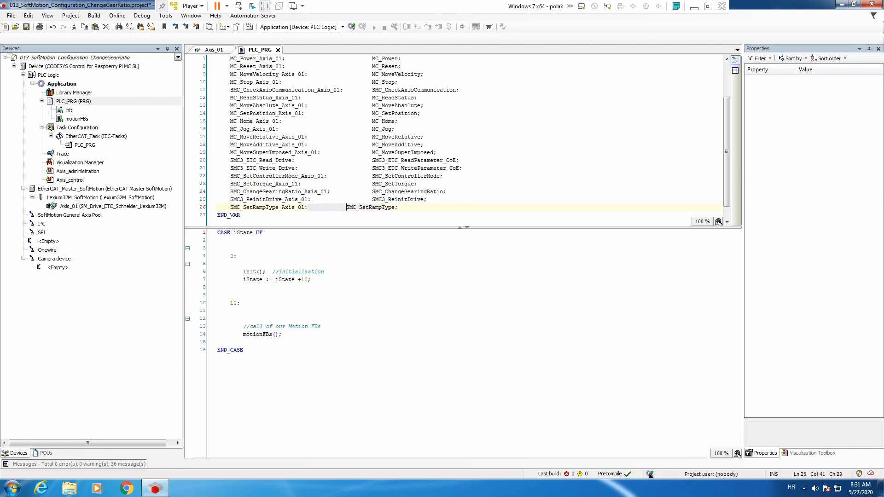
In motionFBs, insert the instance call SMC_SetRampType_Axis_01 with its arguments on a new line below the SMC3_ReinitDrive_Axis_01 call.
double_click(91, 121)
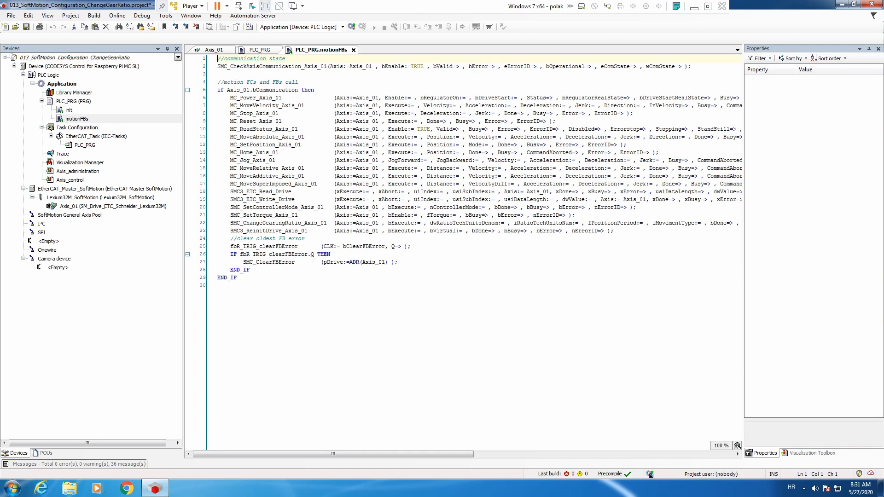
left_click(614, 231)
key("Return")
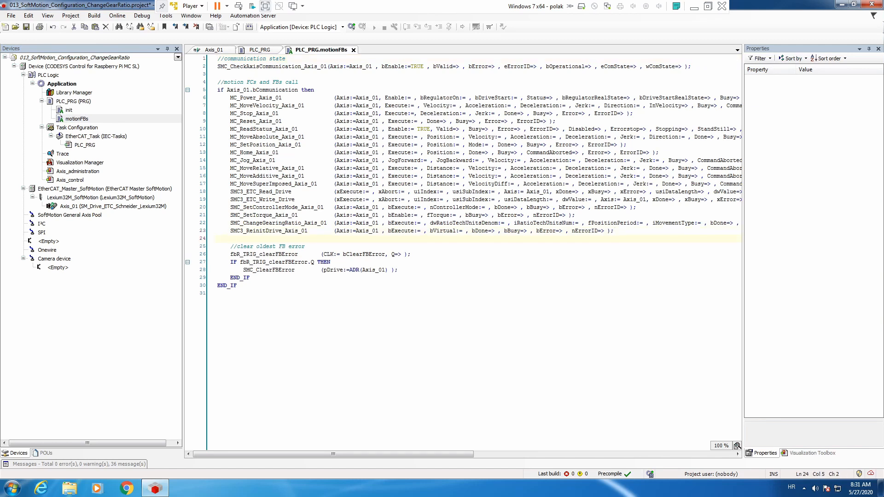
key("F2")
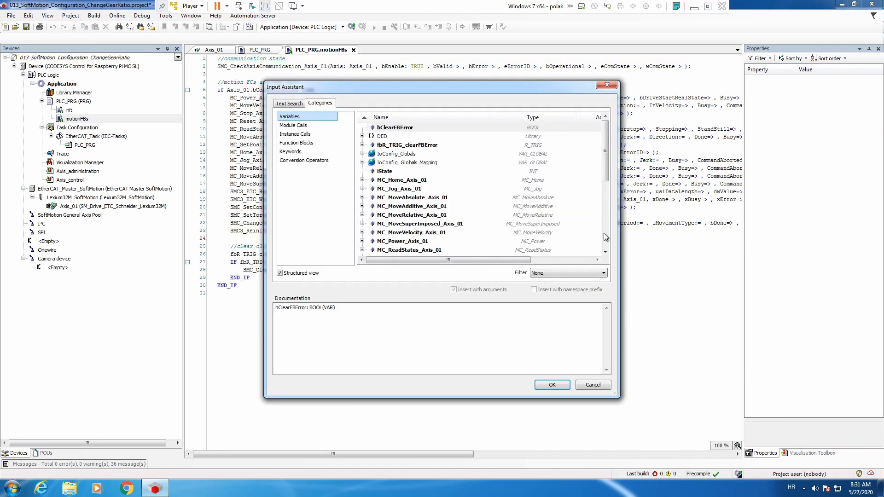
left_click(306, 134)
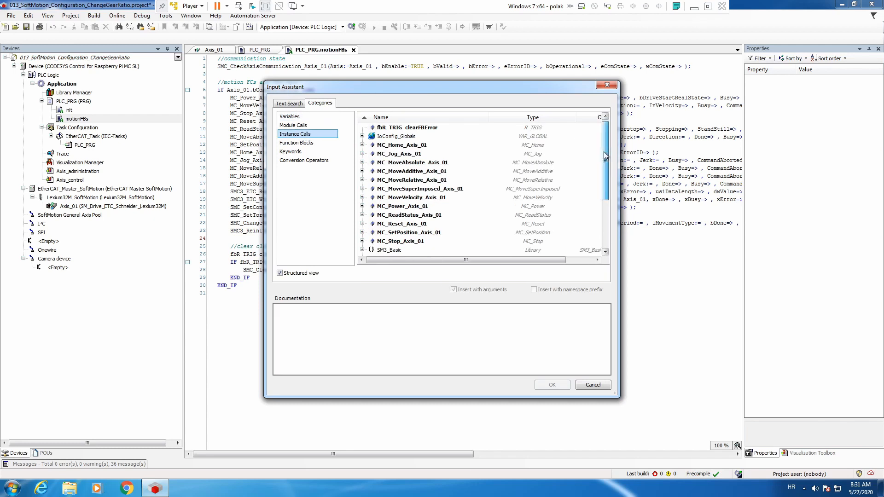
left_click_drag(605, 152, 604, 213)
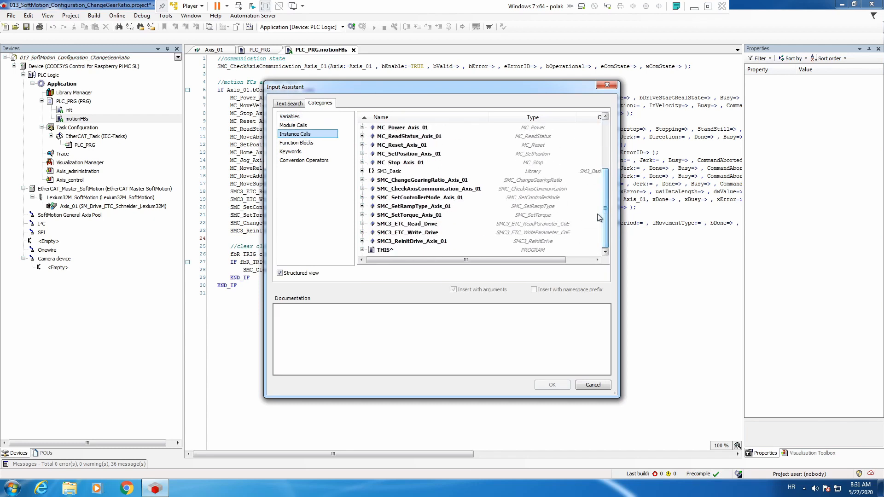
left_click(414, 207)
left_click(551, 386)
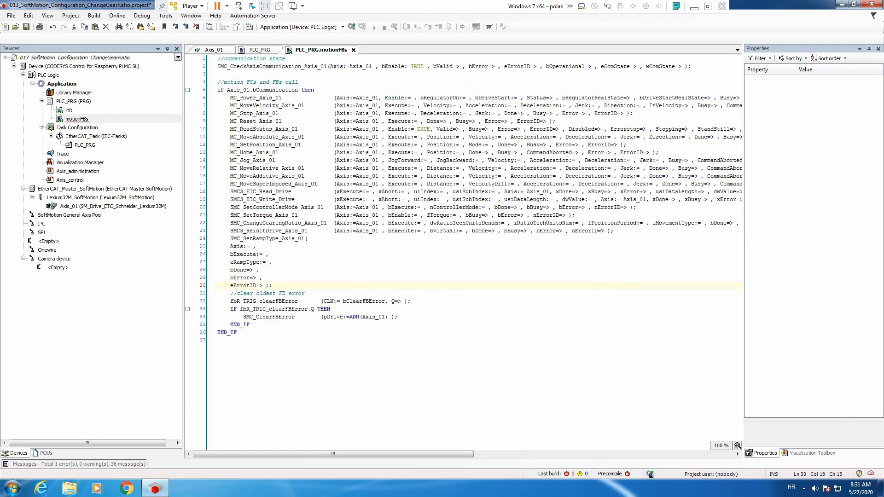
Join all arguments of the SMC_SetRampType_Axis_01 call, from Axis to eErrorID, onto a single line.
left_click(230, 247)
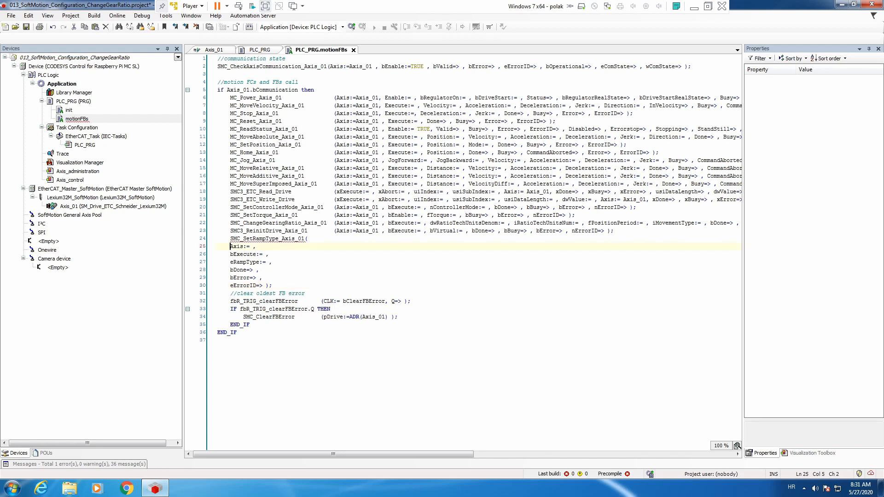
key("BackSpace")
key("BackSpace")
left_click(230, 246)
key("BackSpace")
key("BackSpace")
left_click(230, 246)
key("BackSpace")
key("BackSpace")
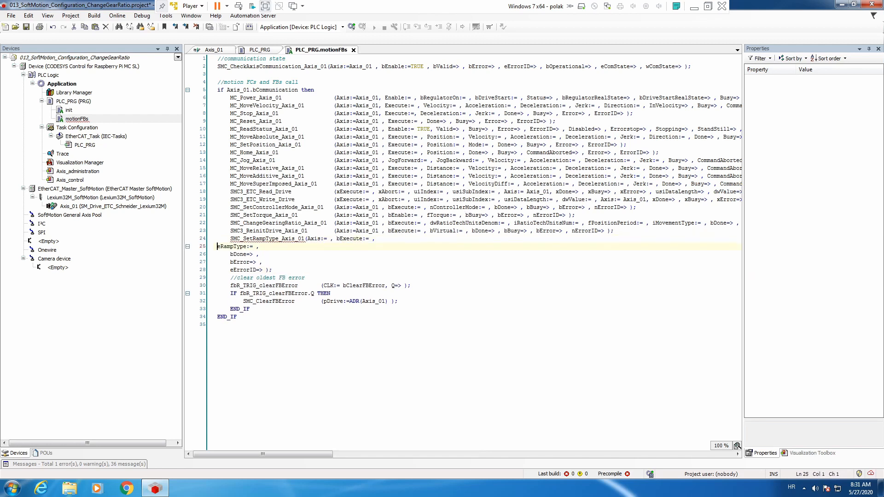
left_click(230, 246)
key("BackSpace")
key("BackSpace")
left_click(230, 246)
key("BackSpace")
key("BackSpace")
left_click(230, 246)
key("BackSpace")
key("BackSpace")
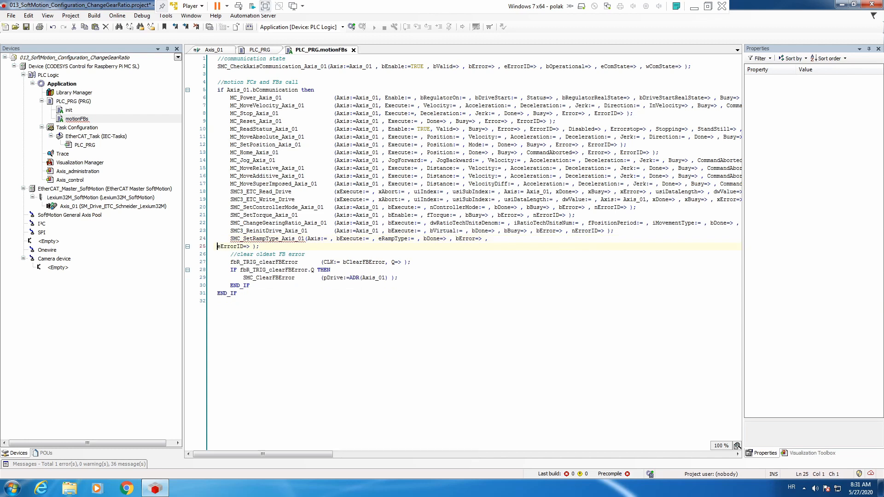
Align the argument list of the SMC_SetRampType_Axis_01 call with the calls above and assign Axis_01 to its Axis input.
left_click(304, 239)
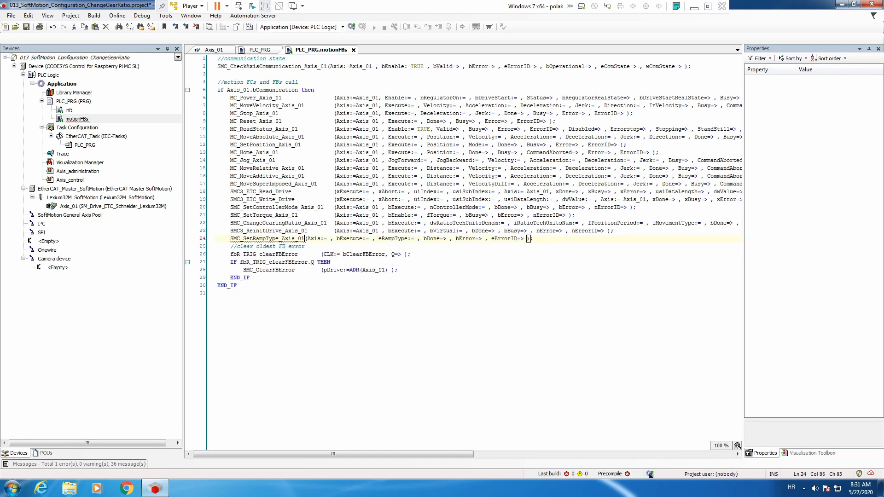
key("Tab")
key("Tab")
key("Tab")
double_click(366, 230)
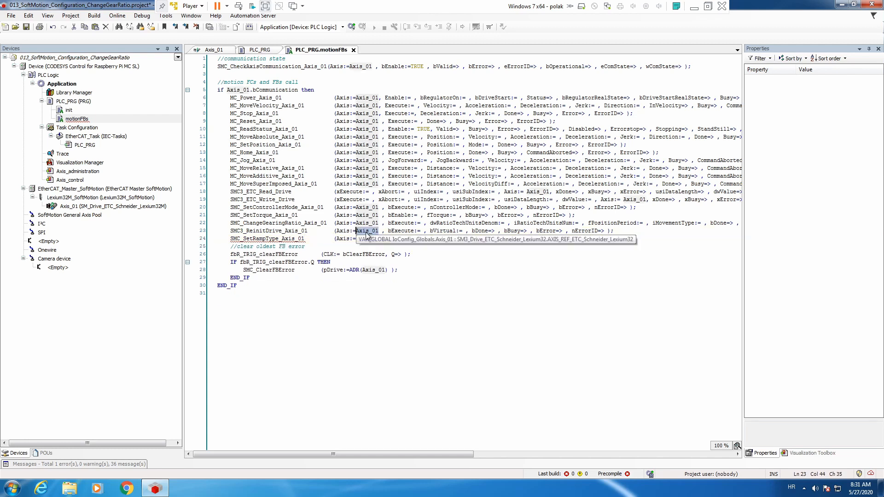
left_click(359, 239)
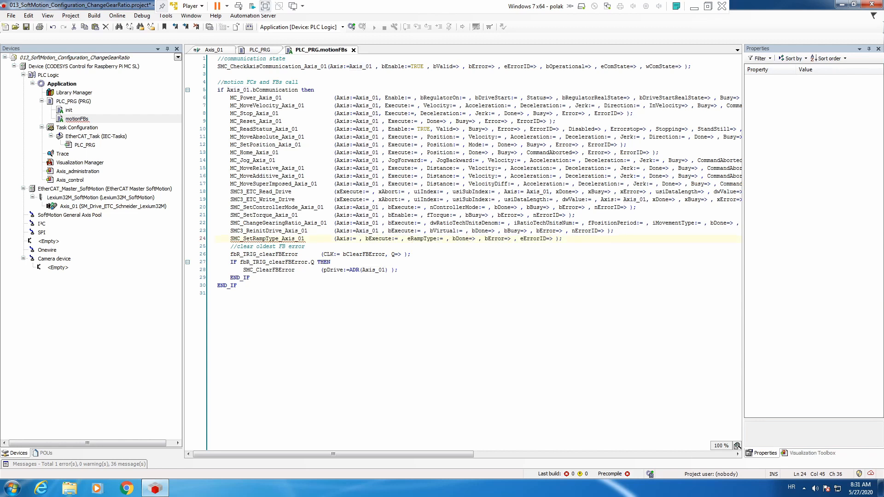
key("ctrl+v")
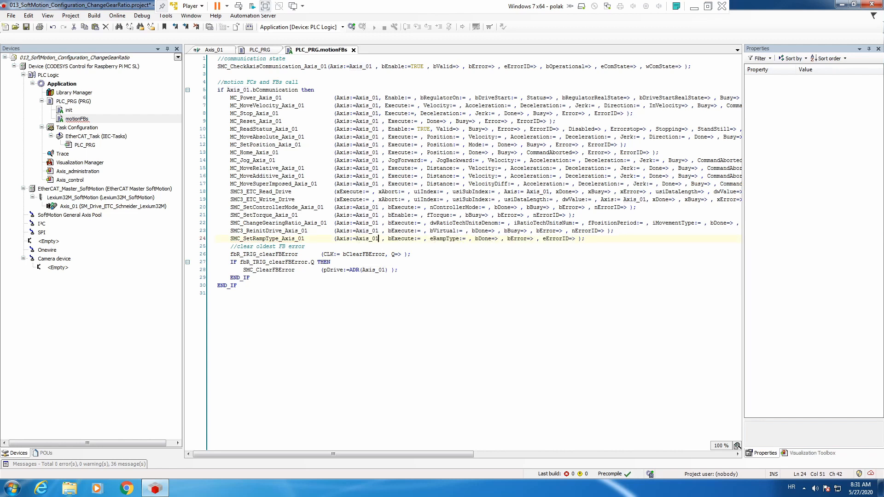
Open the Axis_administration visualization and place a Frame element in the free area below the SMC3_ReinitDrive block.
double_click(103, 175)
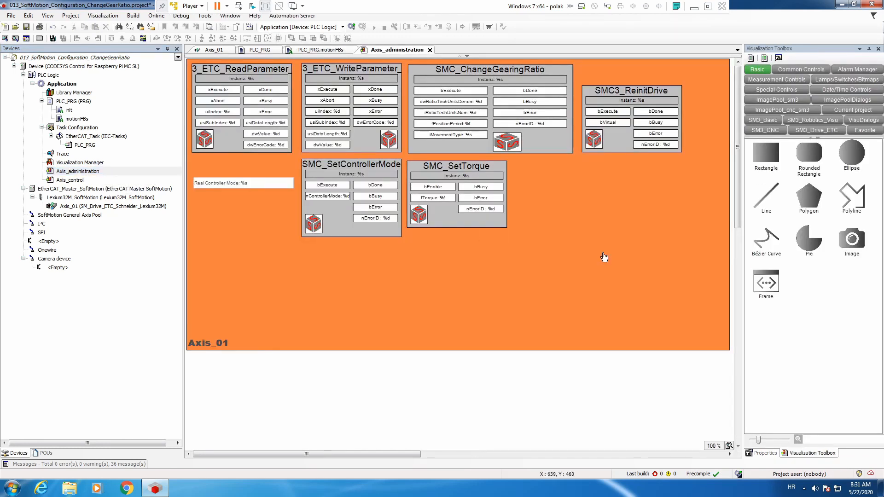
left_click(767, 285)
left_click_drag(767, 284, 588, 210)
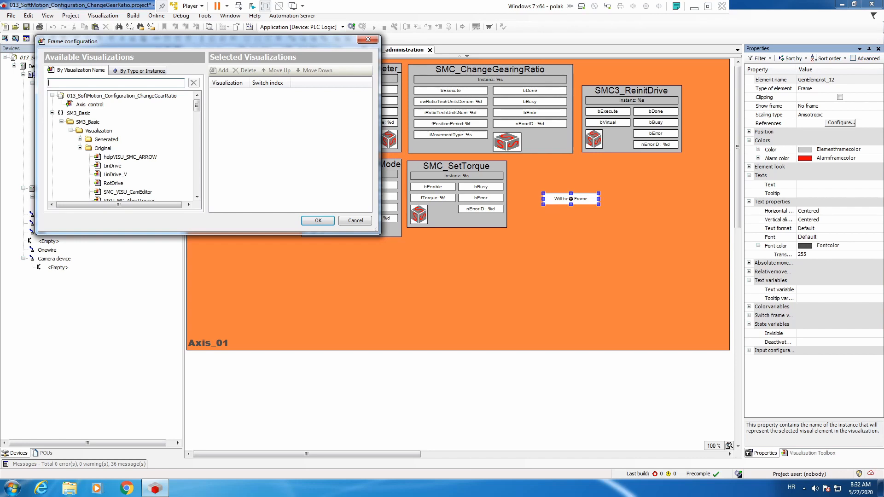
Assign the VISU_SMC_SeRampType visualization to the new frame and move the frame beside the SMC_SetTorque block.
type("ram")
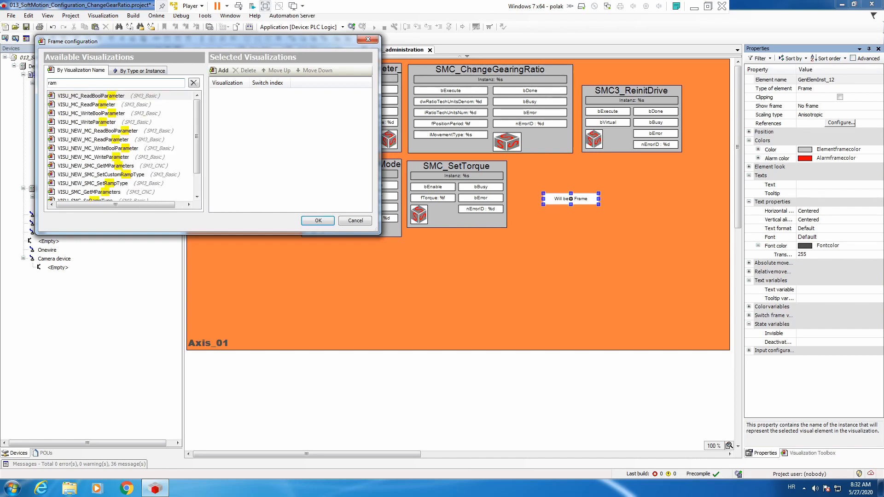
type("p")
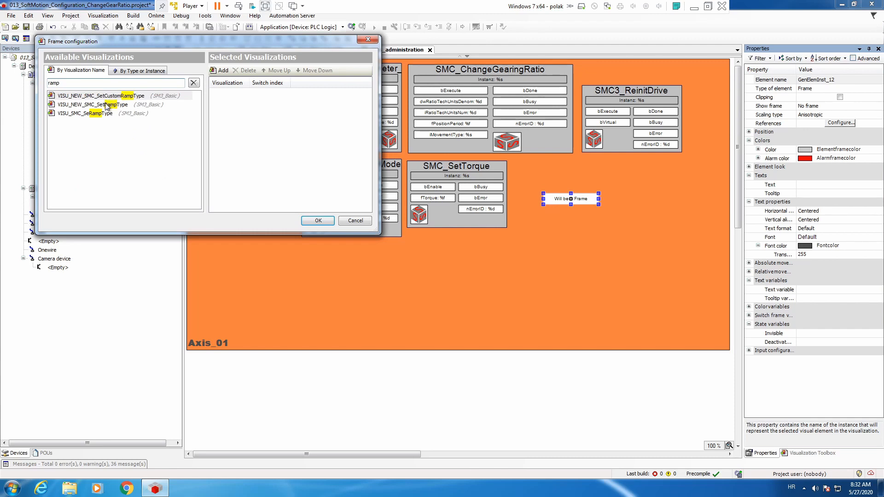
left_click(94, 115)
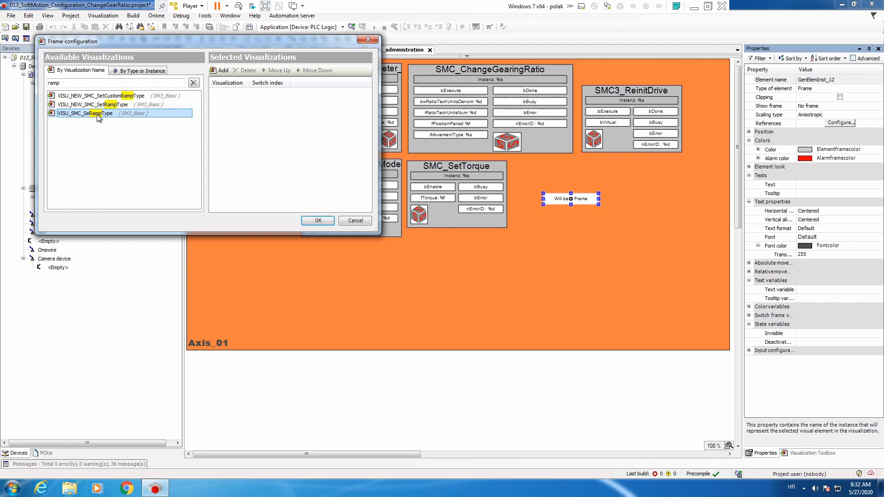
double_click(97, 114)
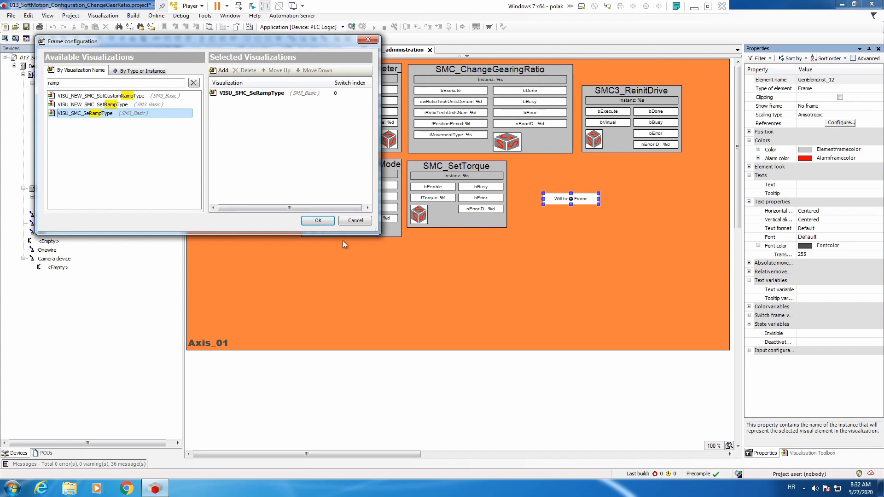
left_click(318, 221)
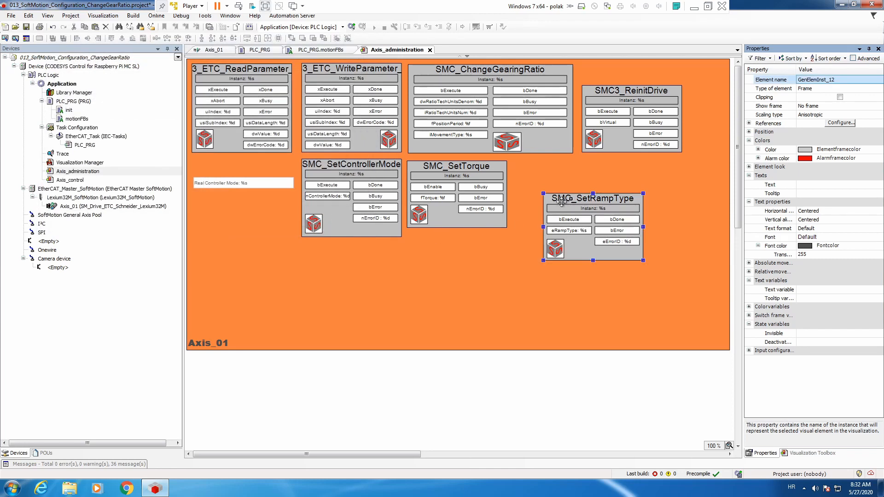
left_click_drag(559, 201, 535, 170)
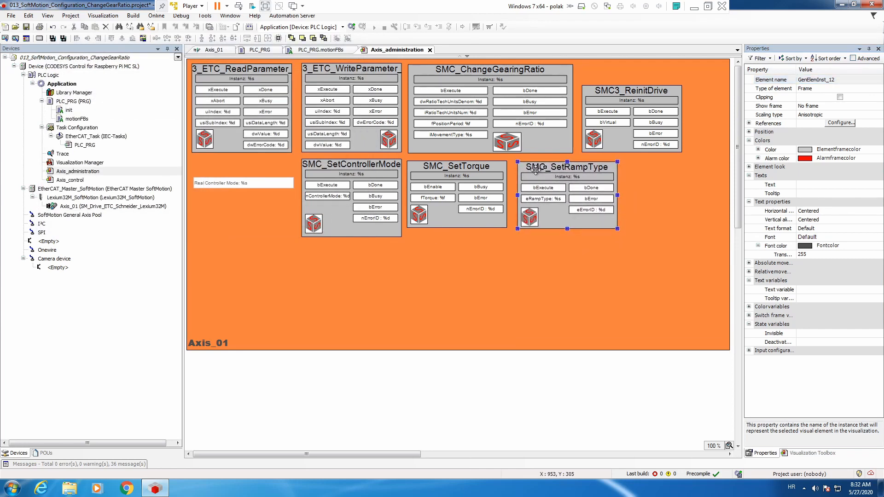
Link the SMC_SetRampType frame's input reference to the SMC_SetRampType_Axis_01 instance of PLC_PRG.
left_click(749, 123)
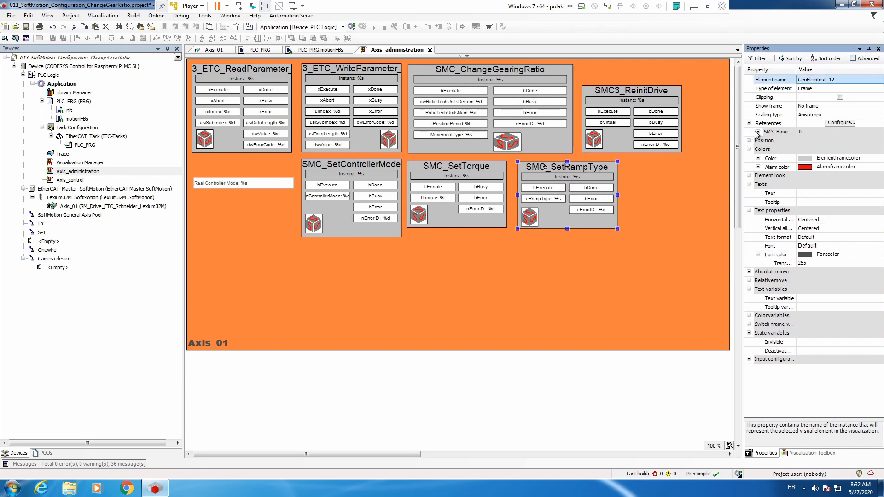
left_click(757, 131)
left_click(826, 140)
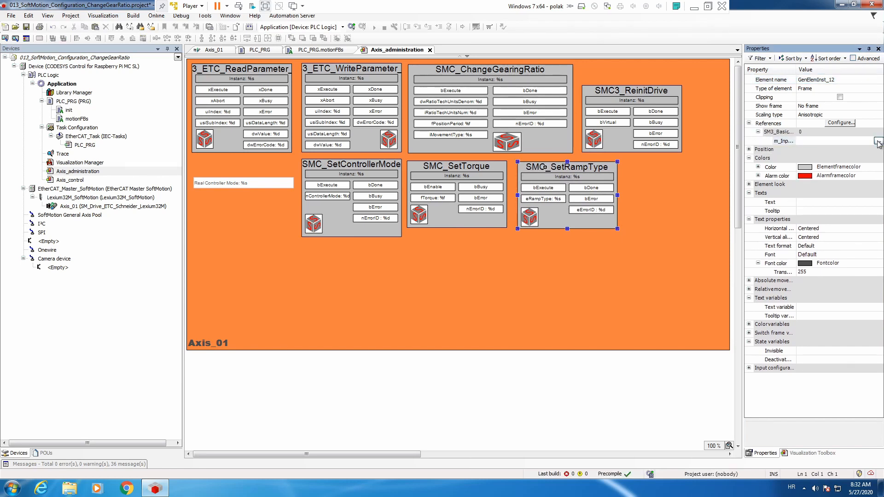
left_click(877, 142)
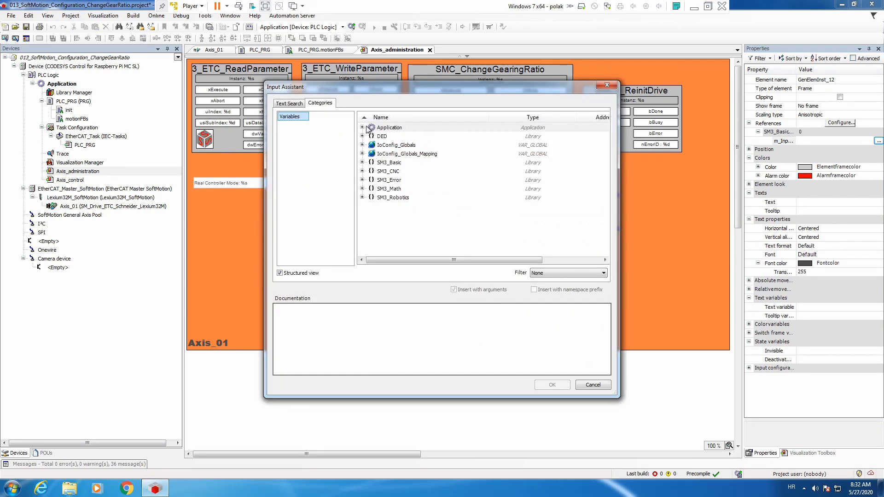
left_click(371, 136)
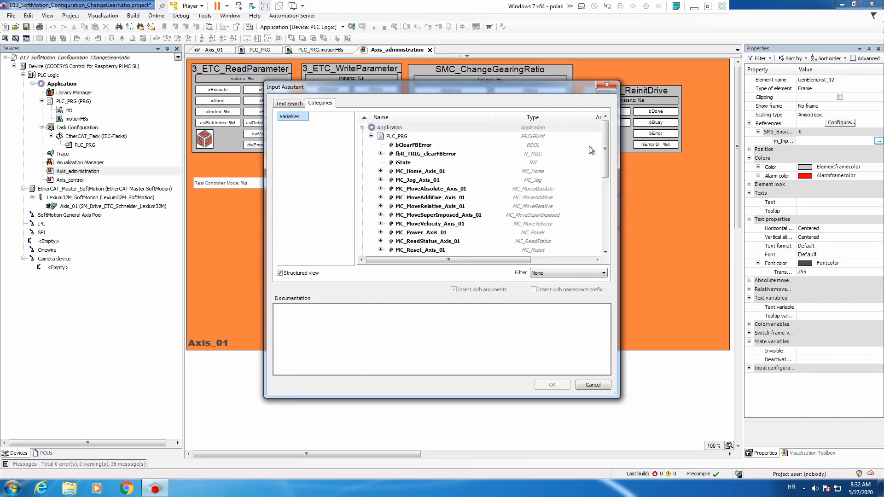
left_click_drag(606, 153, 606, 231)
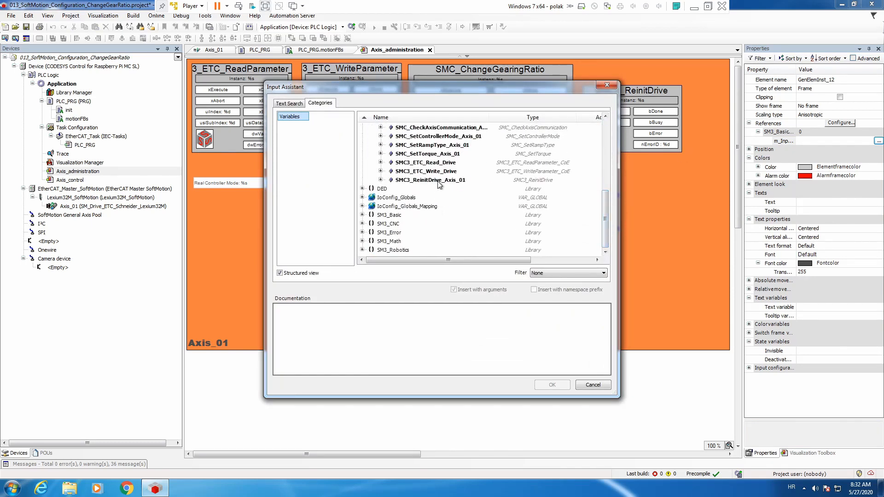
left_click(444, 146)
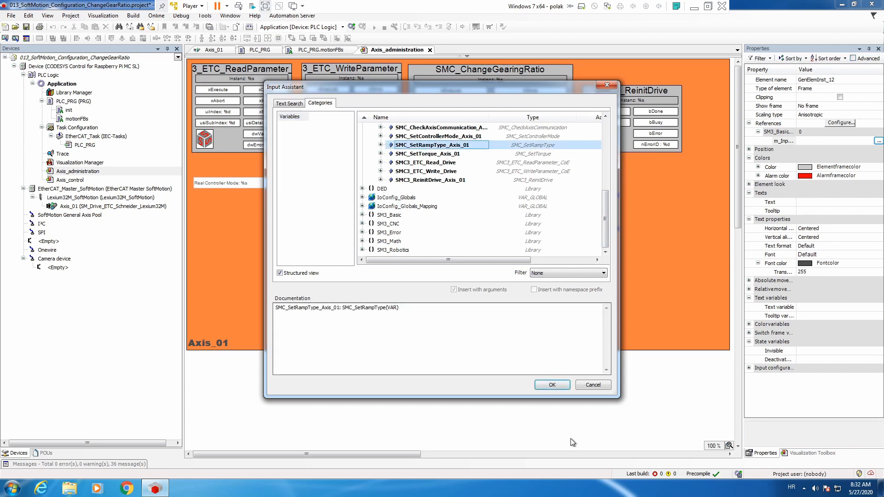
left_click(552, 386)
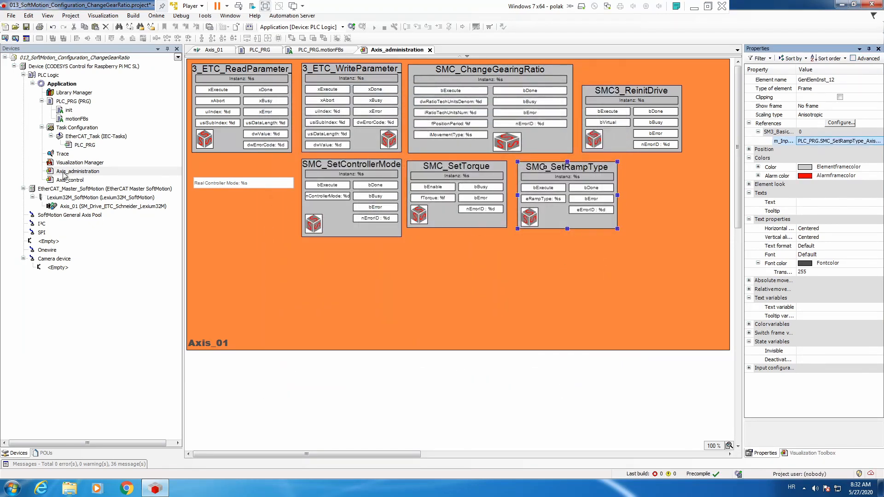
Open the Trace object and add Axis_01.fSetAcceleration as a trace variable.
double_click(77, 157)
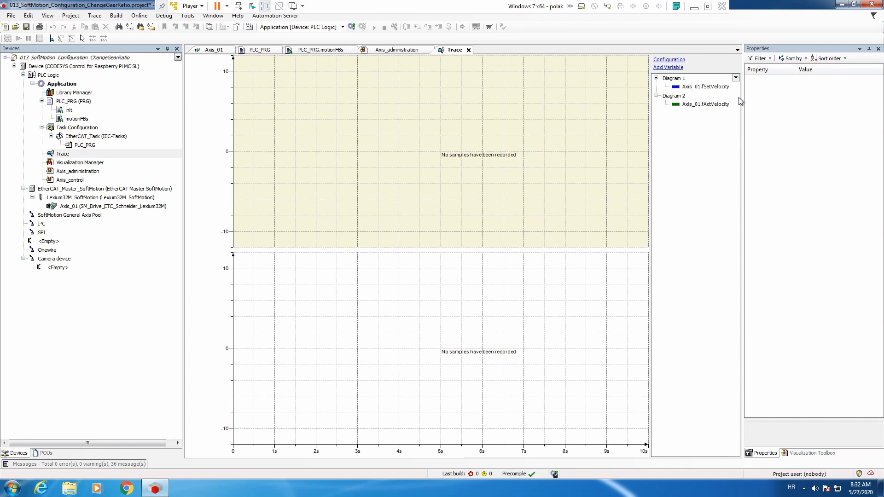
left_click(705, 88)
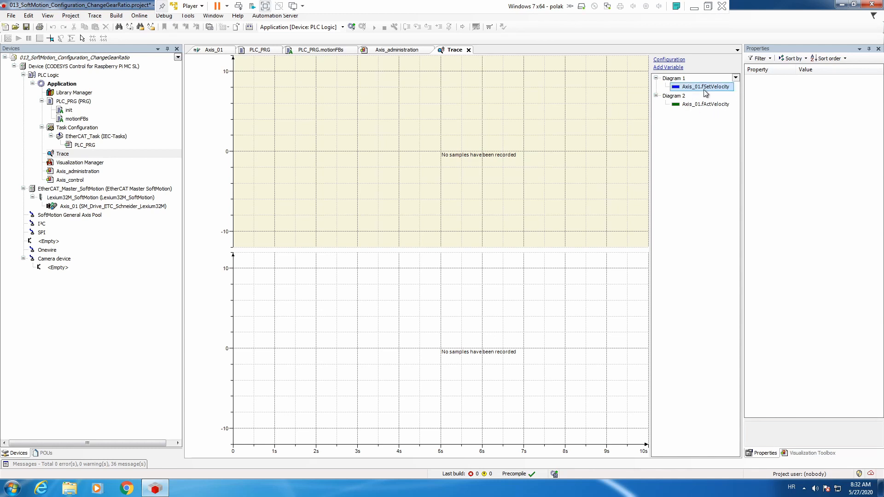
left_click(707, 105)
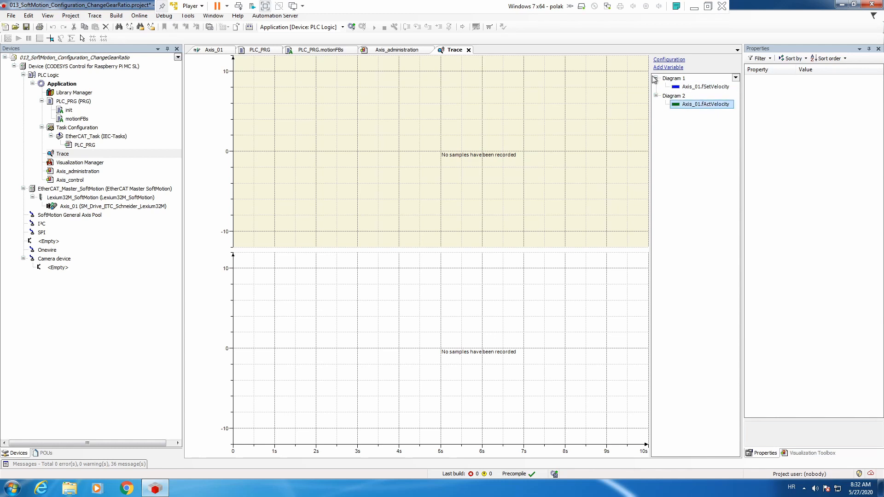
left_click(666, 68)
type("a")
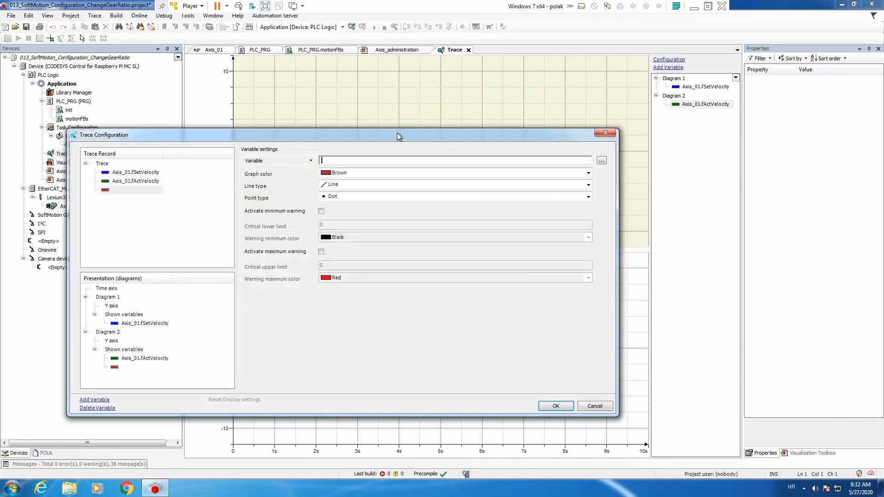
double_click(350, 178)
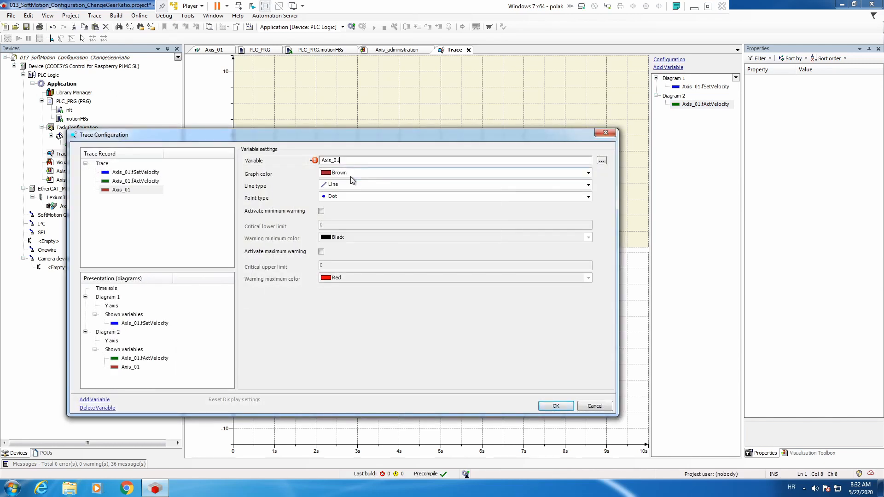
type(".fset")
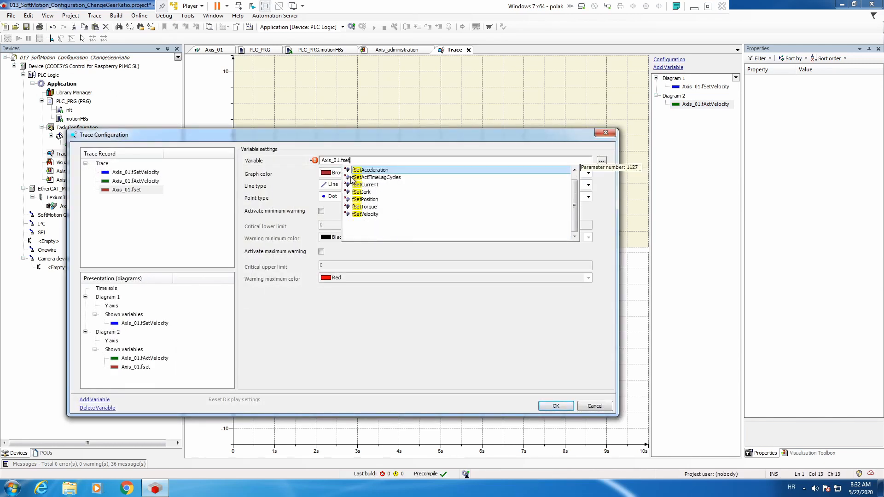
key("Return")
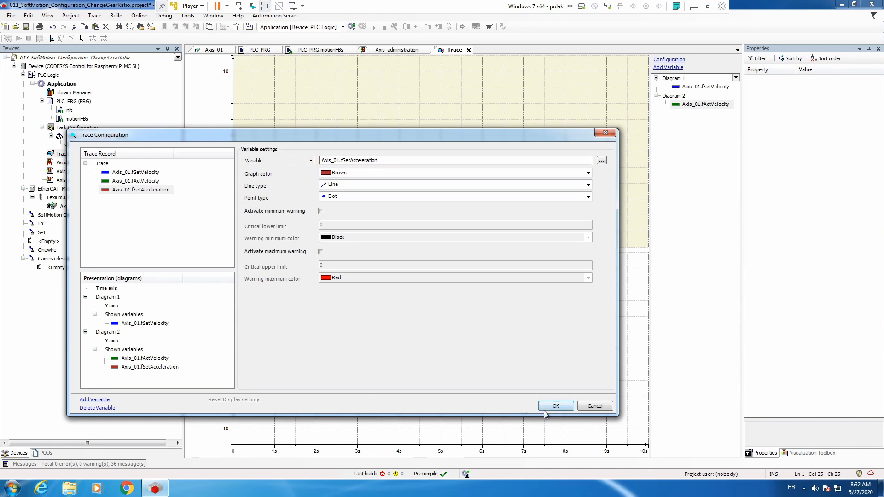
Add Axis_01.fSetPosition as another trace variable and convert the trace to multi channel.
left_click(106, 402)
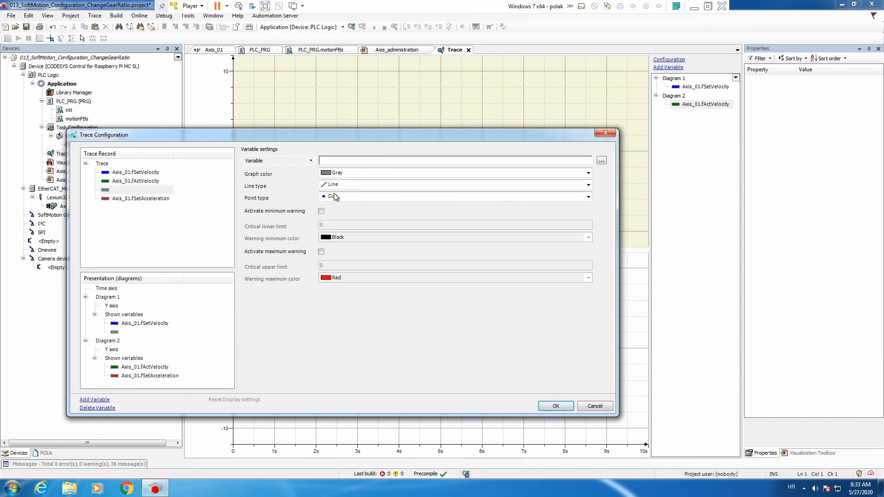
type("Axis_01")
key("Return")
type(".f")
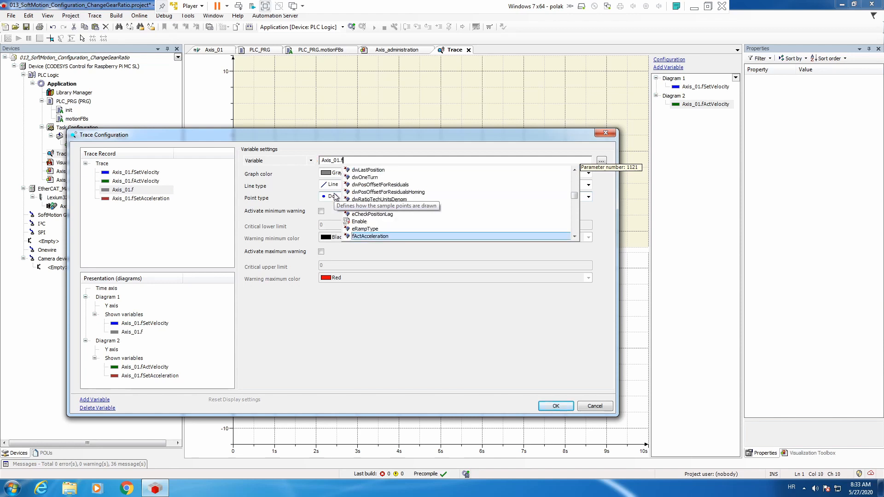
type("setp")
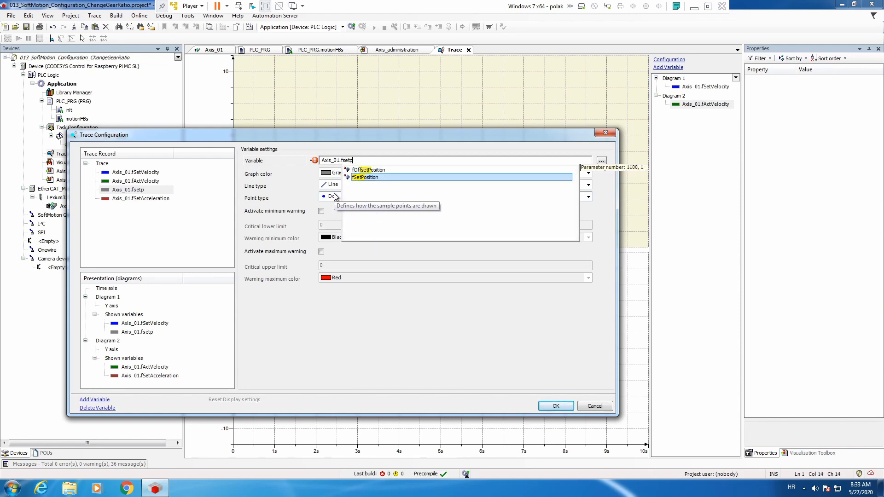
double_click(384, 177)
left_click(557, 407)
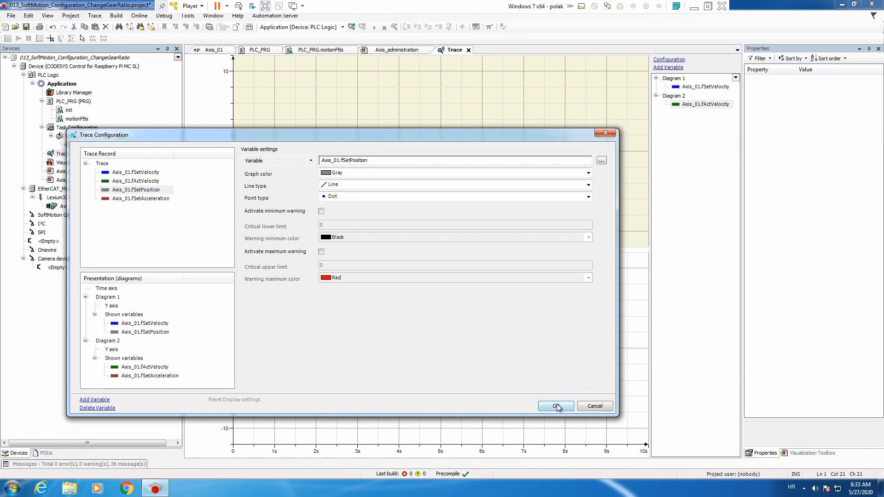
left_click(507, 280)
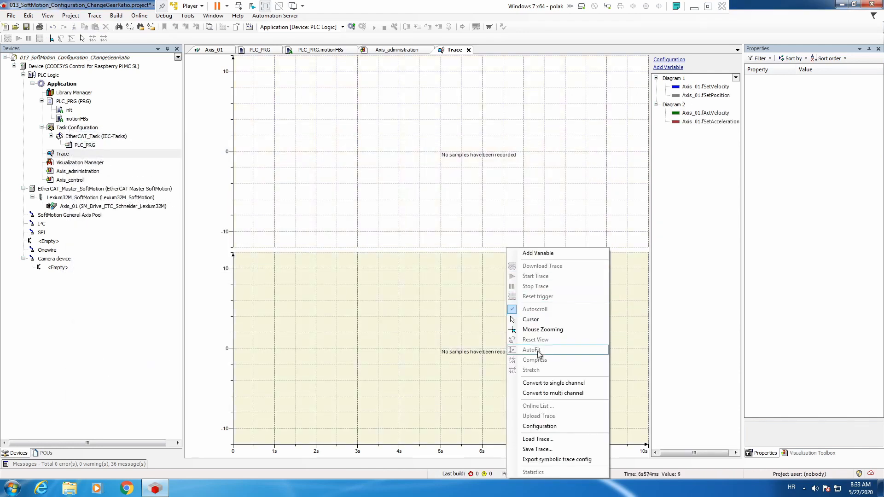
left_click(547, 393)
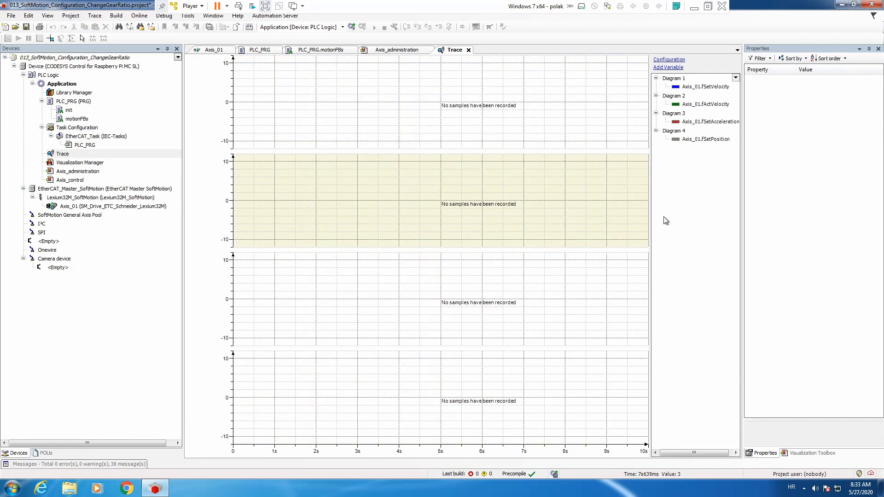
Move the Axis_01.fActVelocity diagram to the end of the trace presentation by cutting and pasting it.
left_click(669, 59)
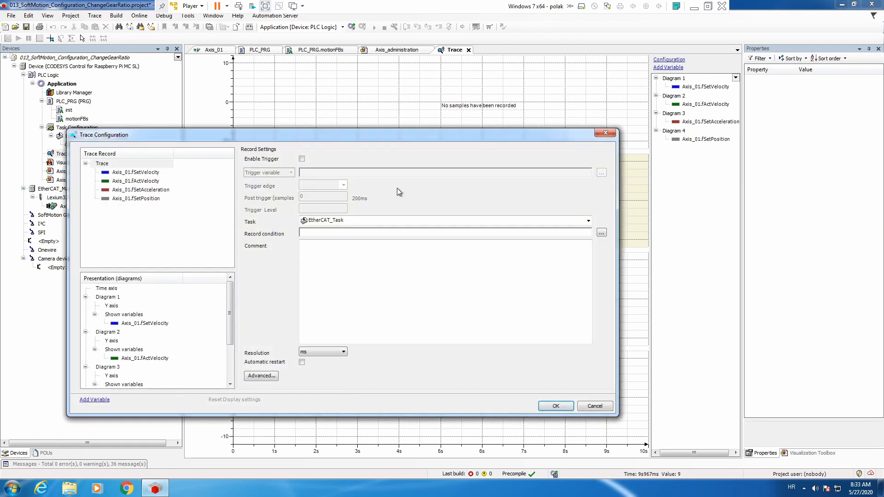
left_click(143, 182)
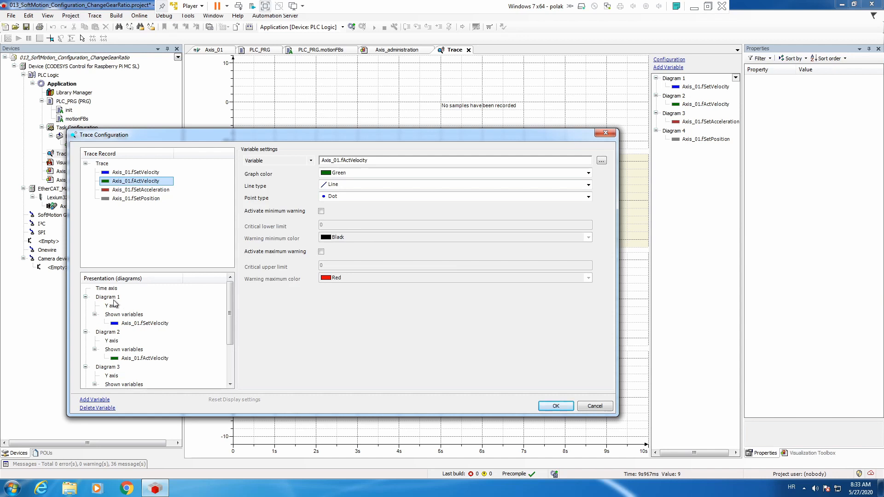
left_click(118, 334)
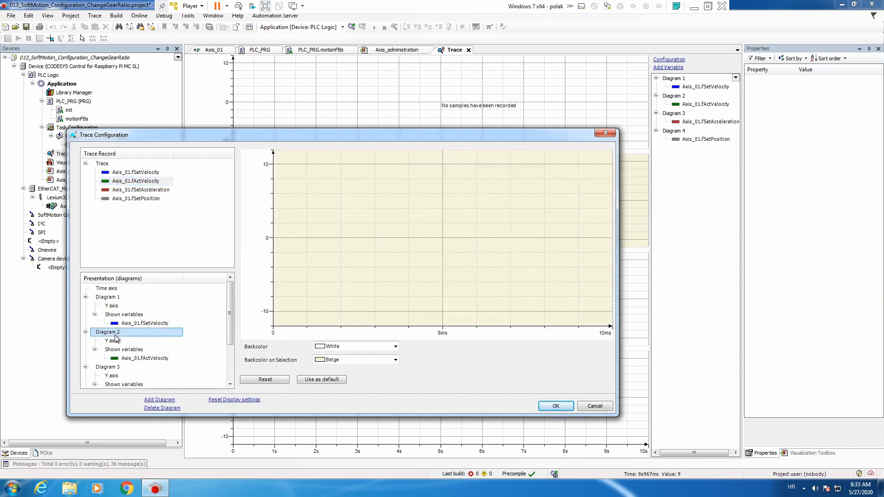
right_click(116, 333)
left_click(133, 361)
left_click(110, 289)
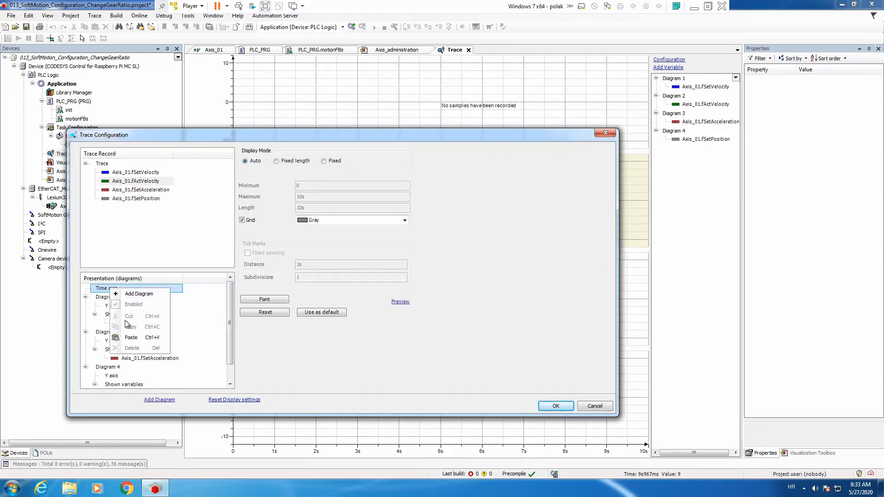
left_click(133, 338)
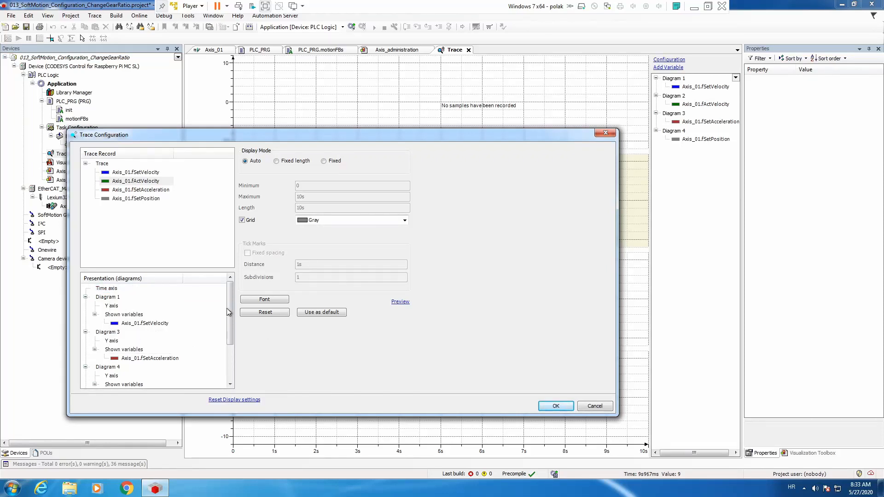
left_click_drag(229, 315, 232, 363)
left_click(557, 406)
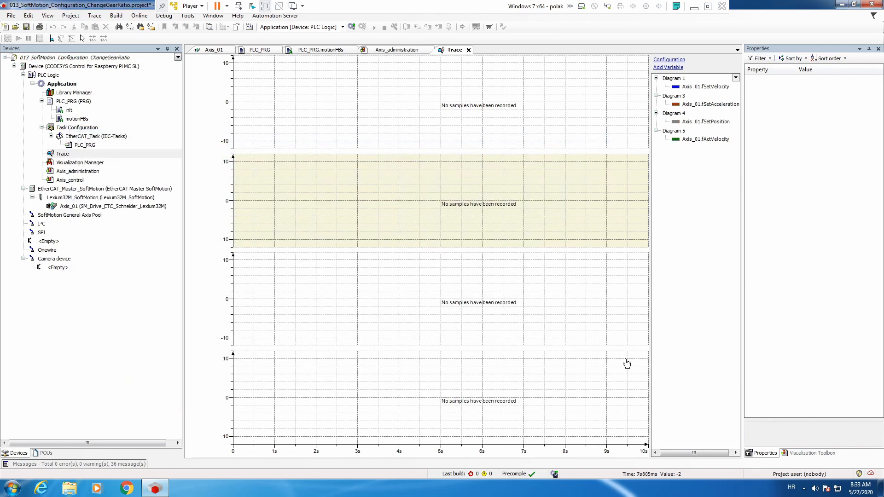
left_click(713, 88)
left_click(712, 104)
left_click(710, 122)
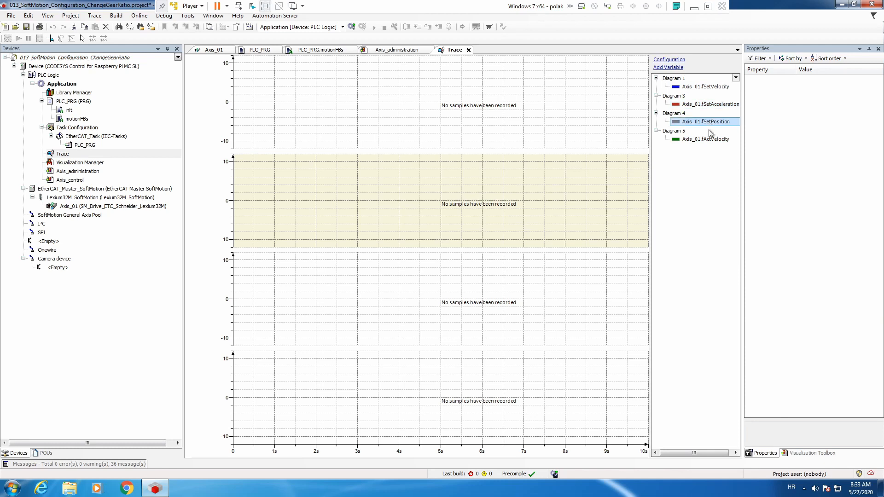
left_click(706, 139)
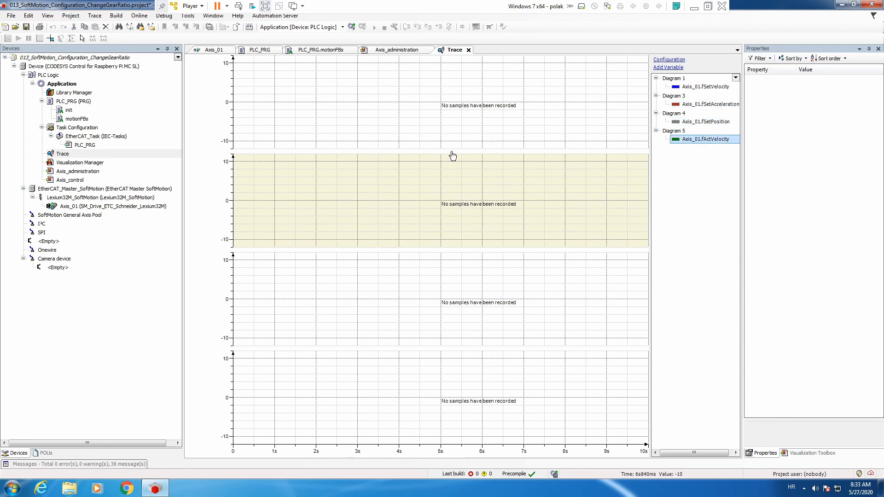
Return to the Axis_administration visualization, log in to the controller with download and start the application.
left_click(392, 51)
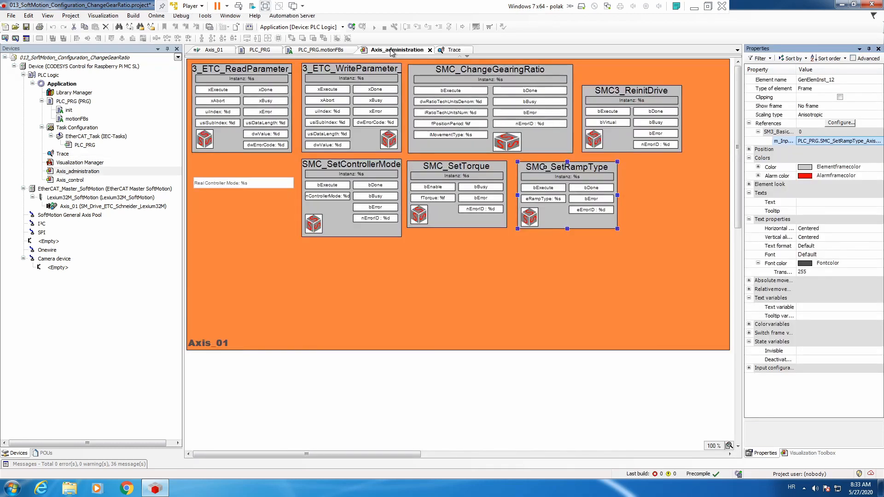
left_click(351, 26)
left_click(369, 241)
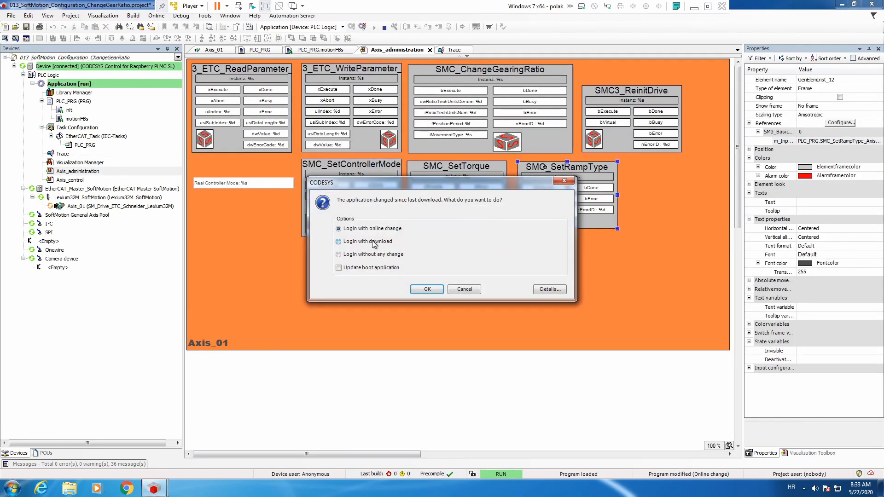
left_click(426, 289)
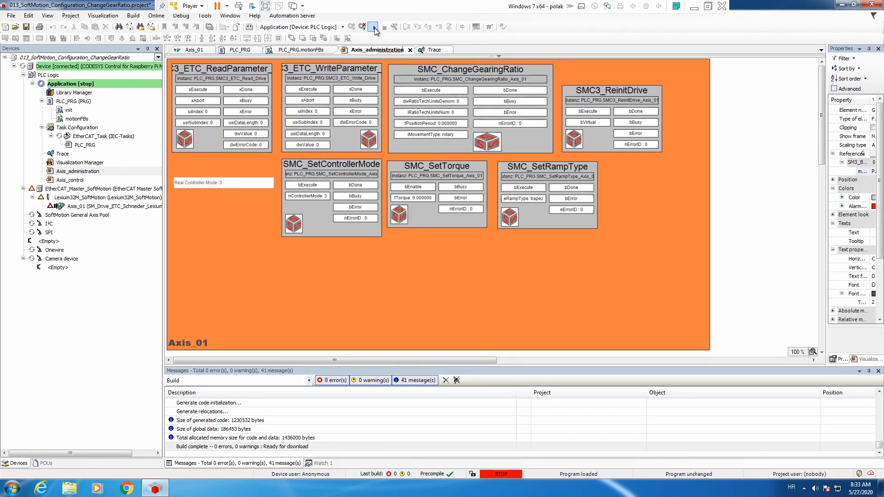
left_click(374, 28)
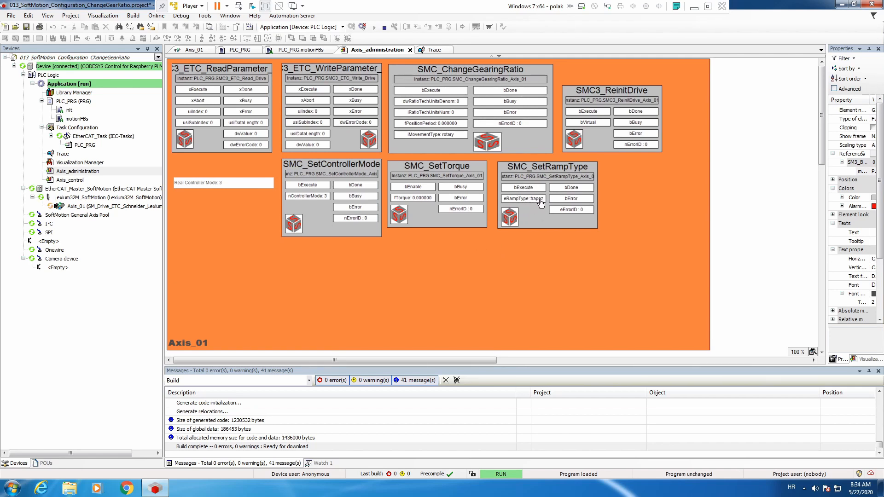
Open the Axis_control visualization and power on Axis_01 with Enable, bRegulatorOn and bDriveStart of the MC_Power block.
double_click(70, 179)
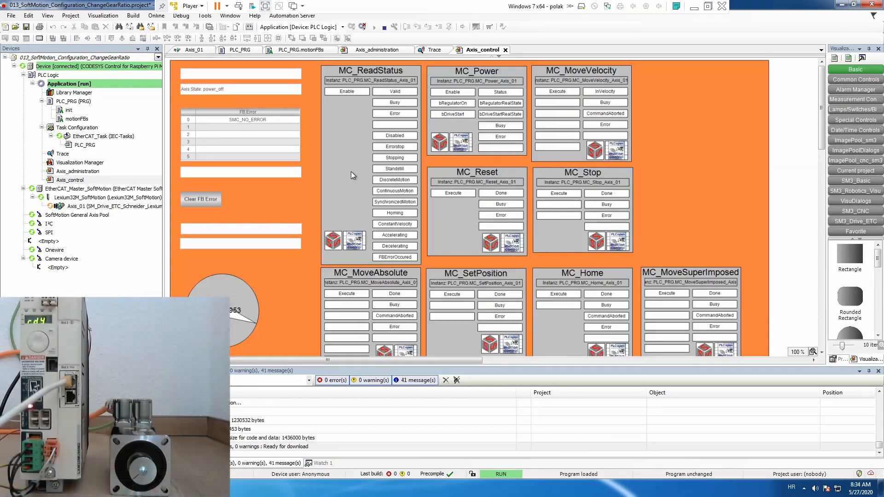
left_click(453, 94)
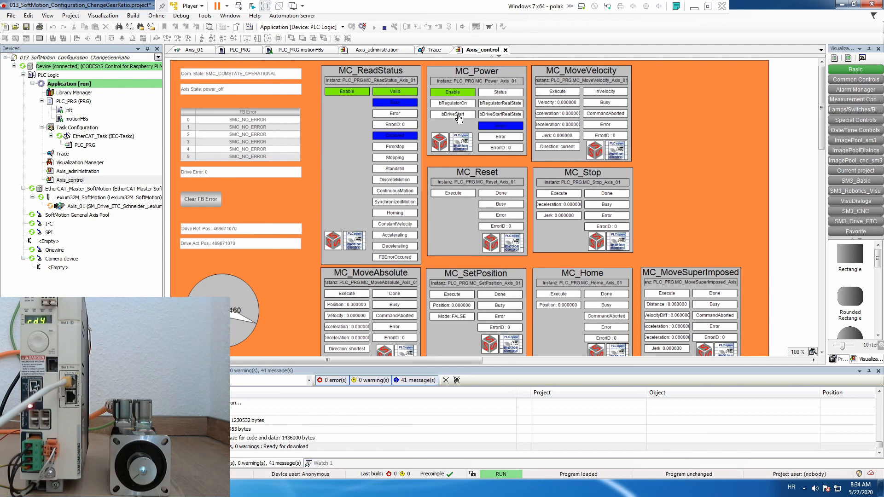
left_click(464, 103)
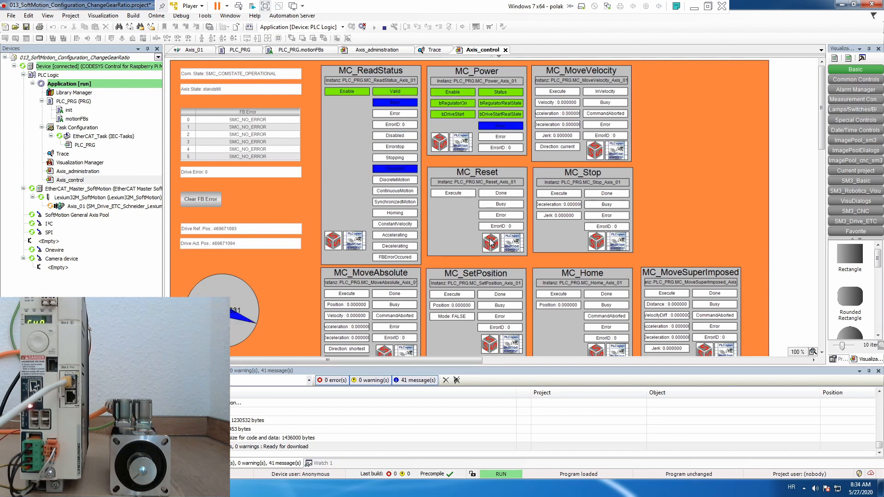
Zero the Axis_01 position with MC_SetPosition, and set the MC_MoveRelative distance to 360 and velocity to 50.
left_click_drag(823, 118, 823, 157)
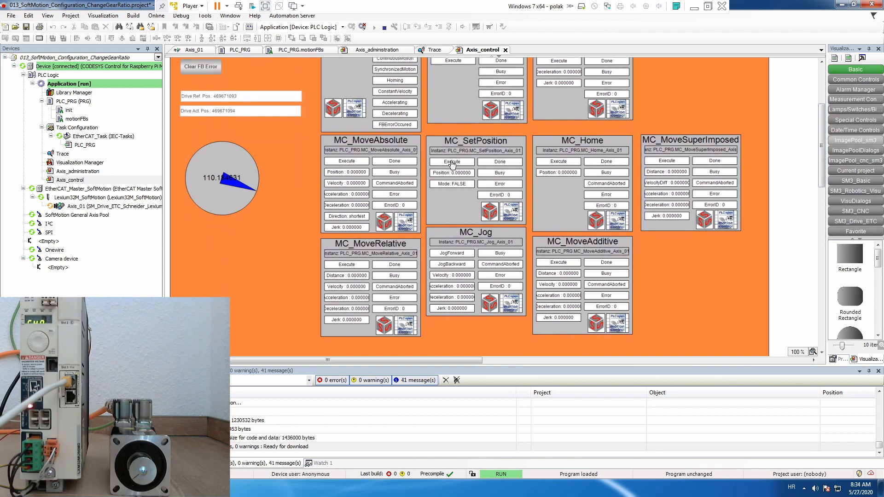
left_click(451, 162)
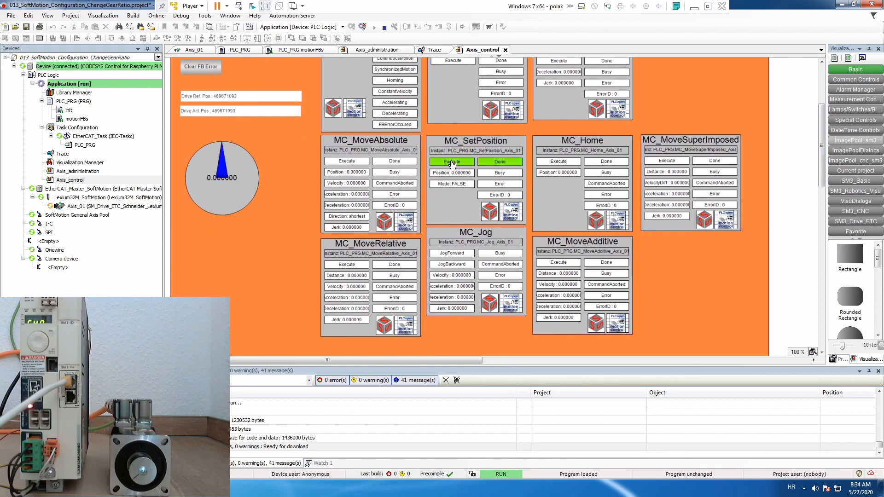
left_click(352, 276)
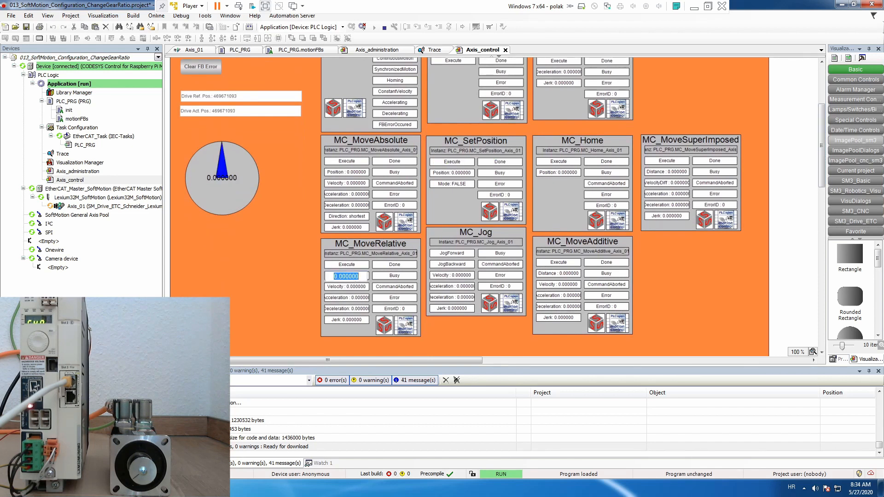
type("360")
key("Return")
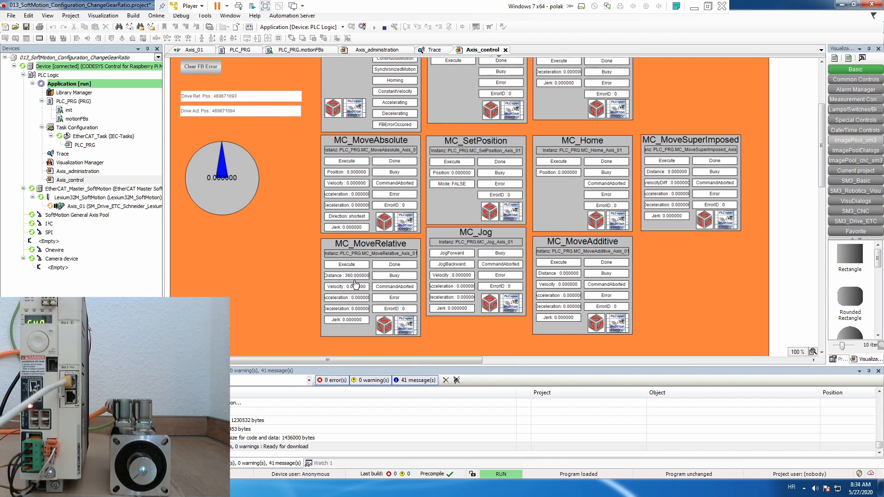
left_click(356, 285)
type("50")
key("Return")
Set the acceleration, deceleration and jerk of the MC_MoveRelative block to 100 each.
left_click(357, 297)
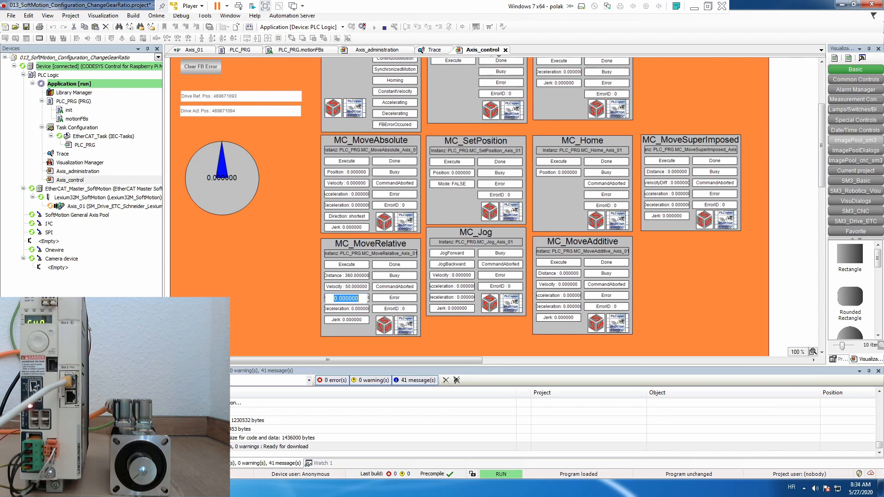
type("100")
key("Return")
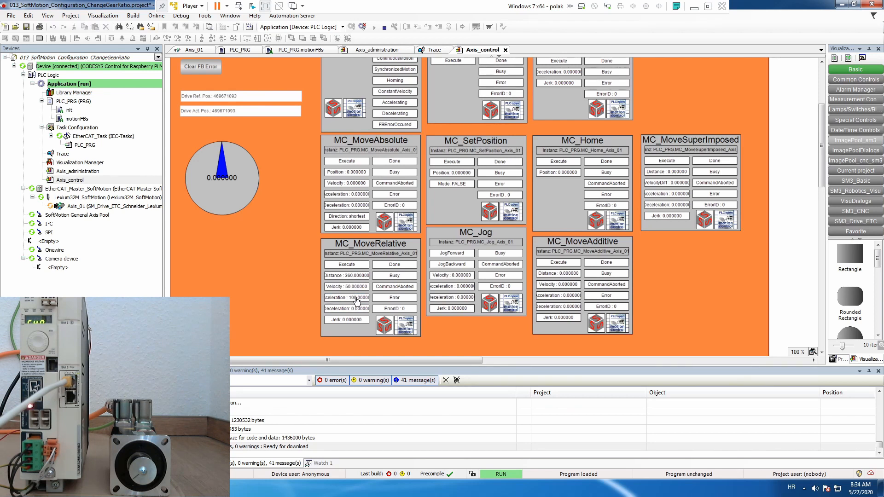
left_click(357, 309)
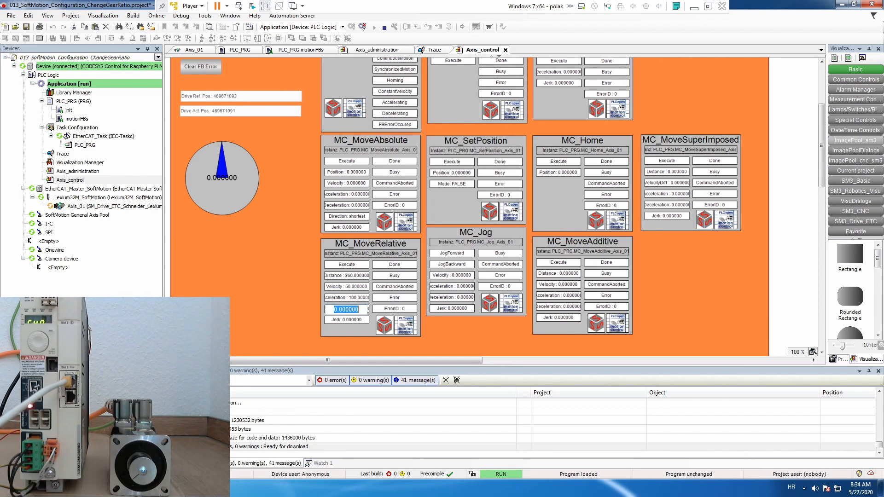
type("100")
key("Return")
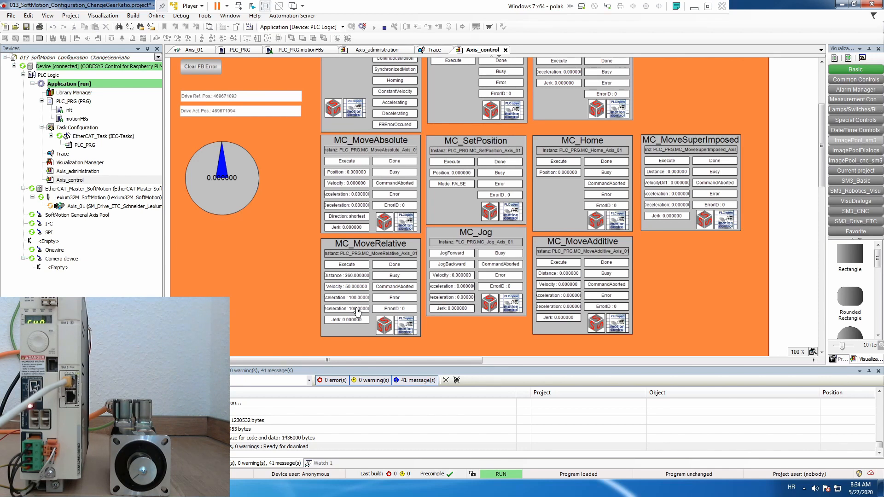
left_click(351, 320)
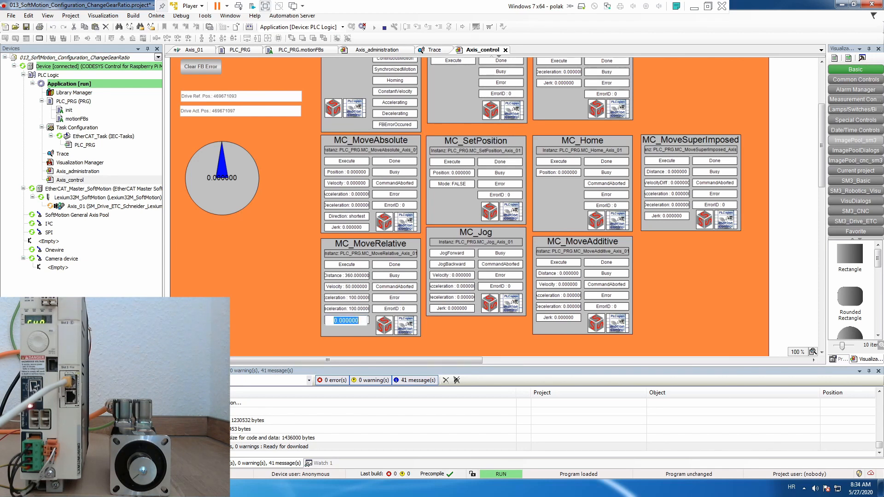
type("100")
key("Return")
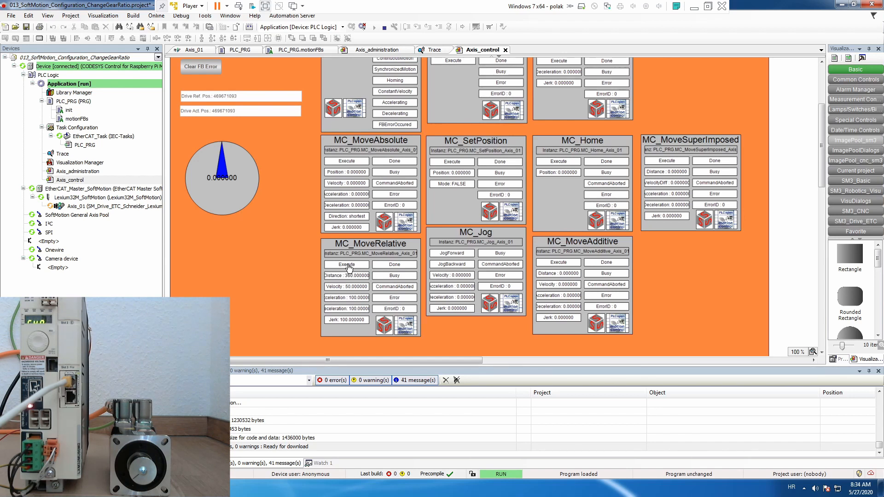
Open the Trace page and download the trace to the controller so recording starts.
left_click(432, 50)
right_click(420, 161)
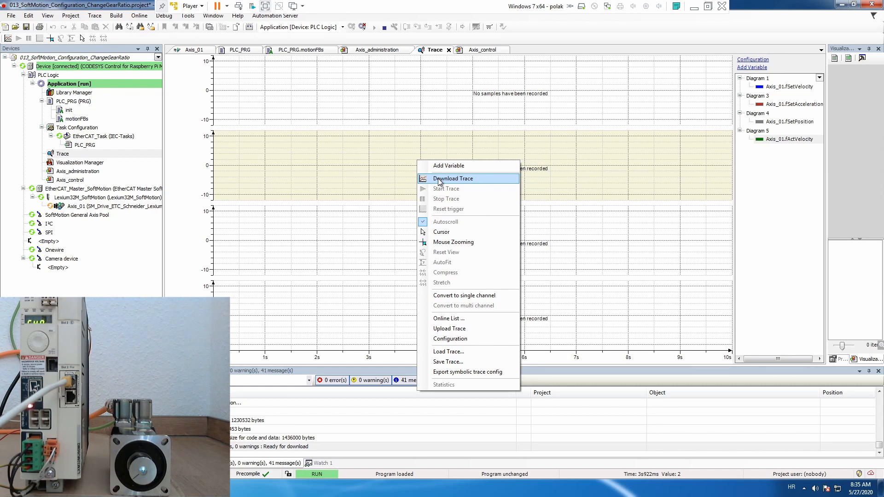
left_click(438, 180)
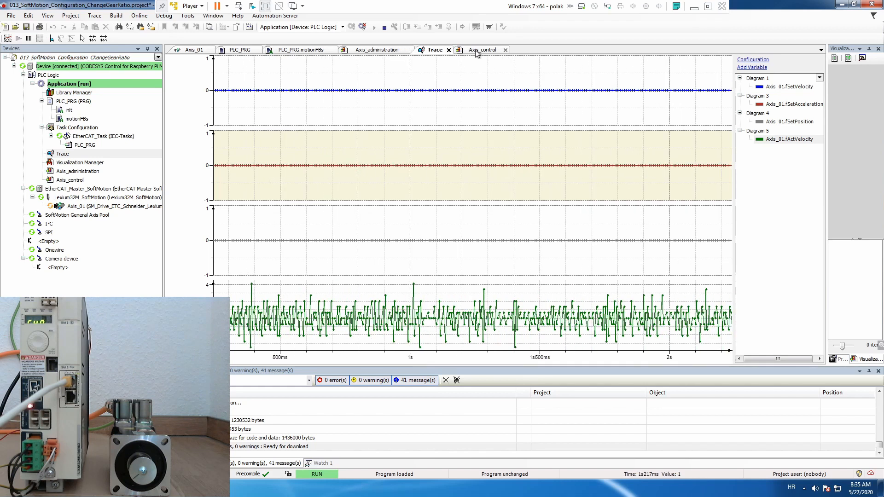
Execute the MC_MoveRelative move in the Axis_control visualization with the trapez ramp type still active.
left_click(482, 50)
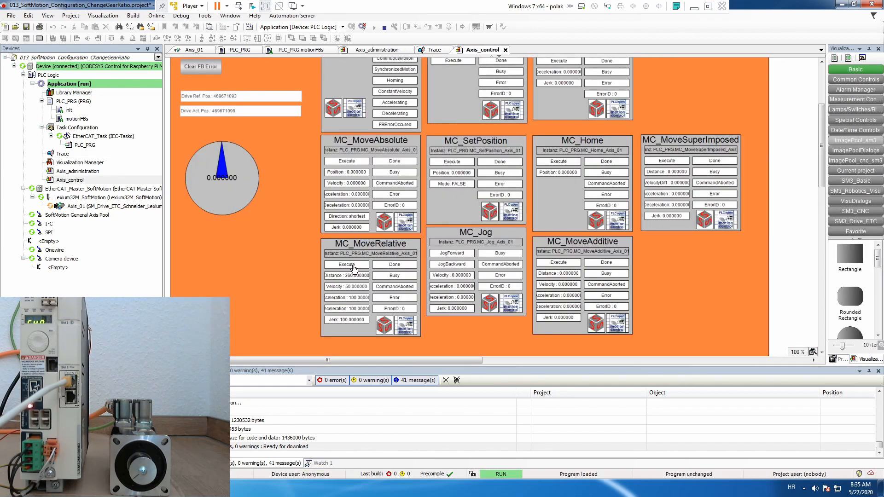
left_click(347, 264)
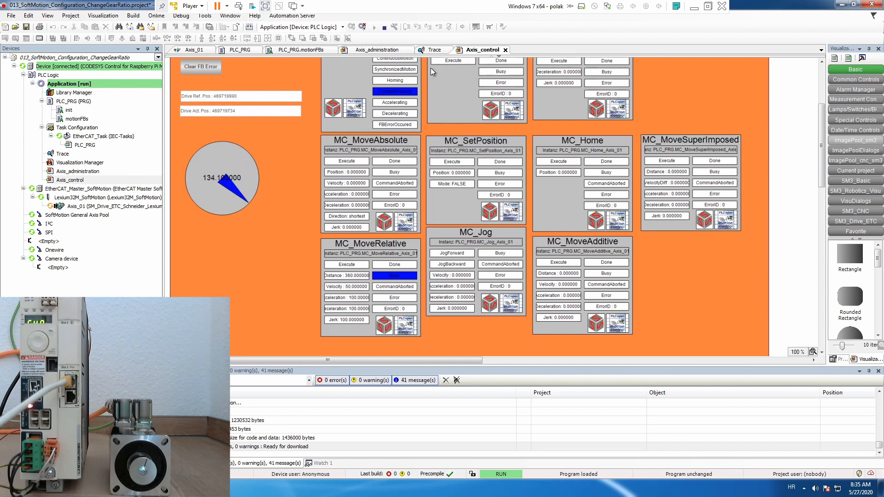
left_click(382, 52)
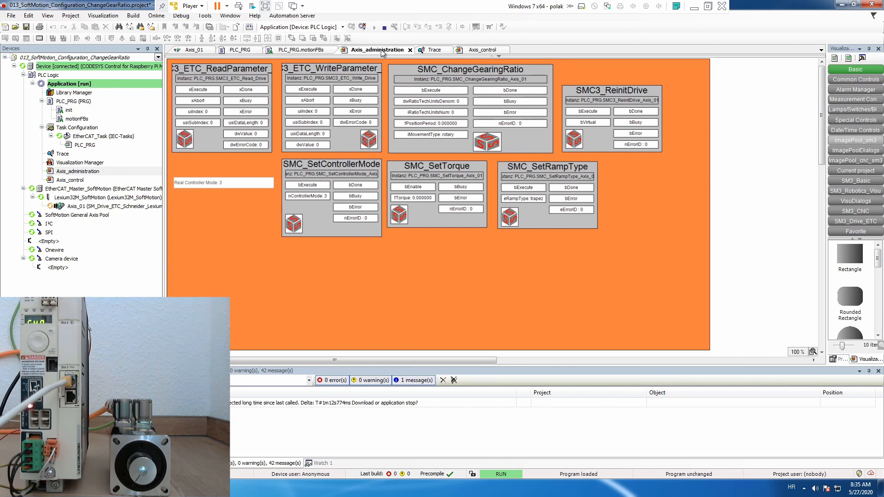
left_click(486, 52)
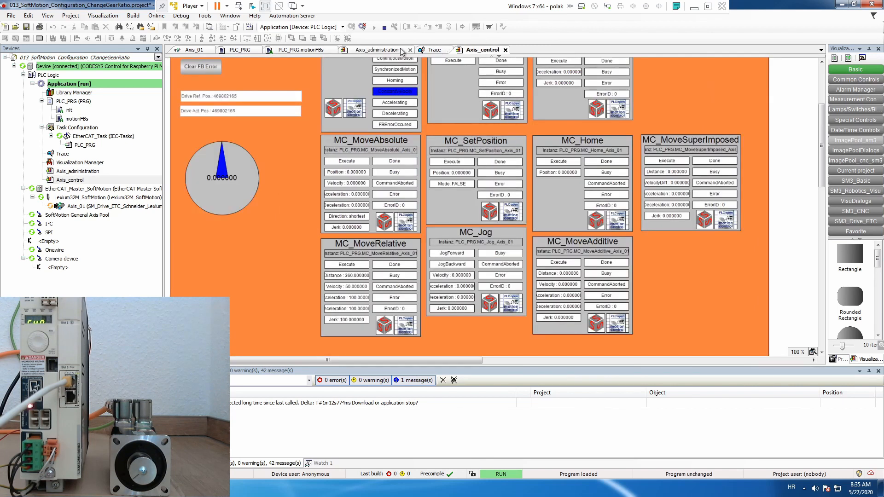
Set eRampType of SMC_SetRampType to 3 (quadratic ramp) in Axis_administration and execute the block.
left_click(405, 51)
left_click(525, 201)
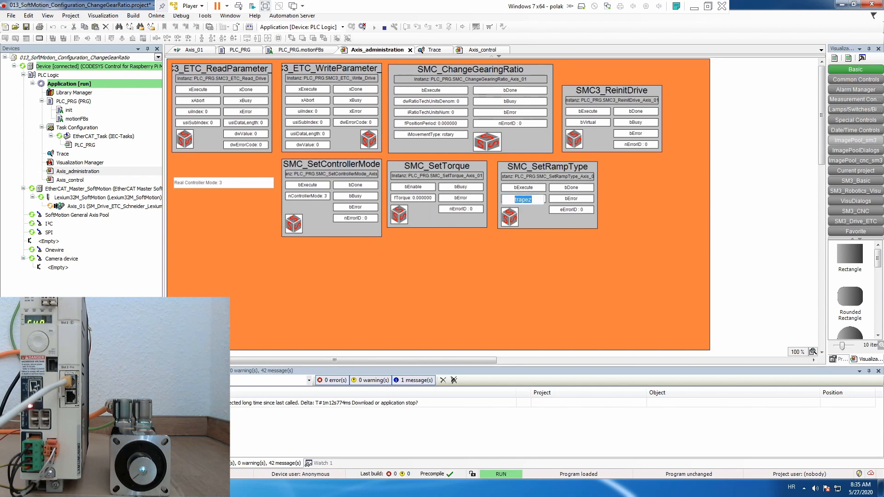
type("3")
key("Return")
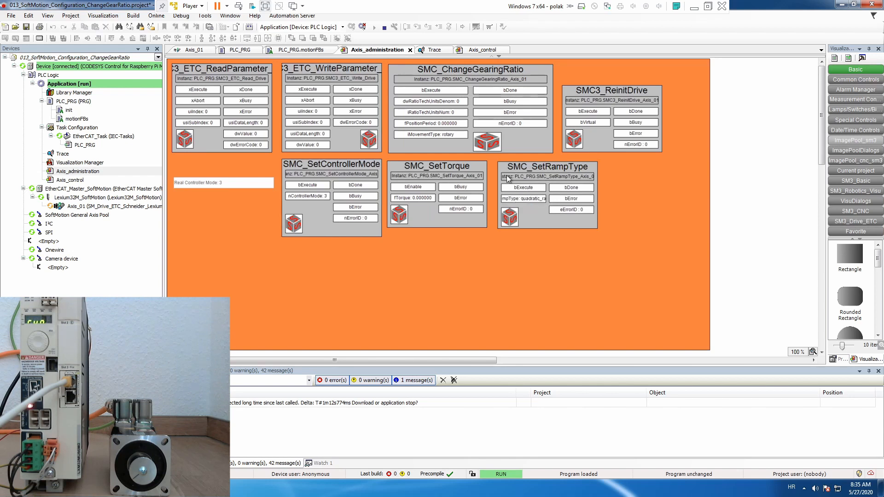
left_click(530, 191)
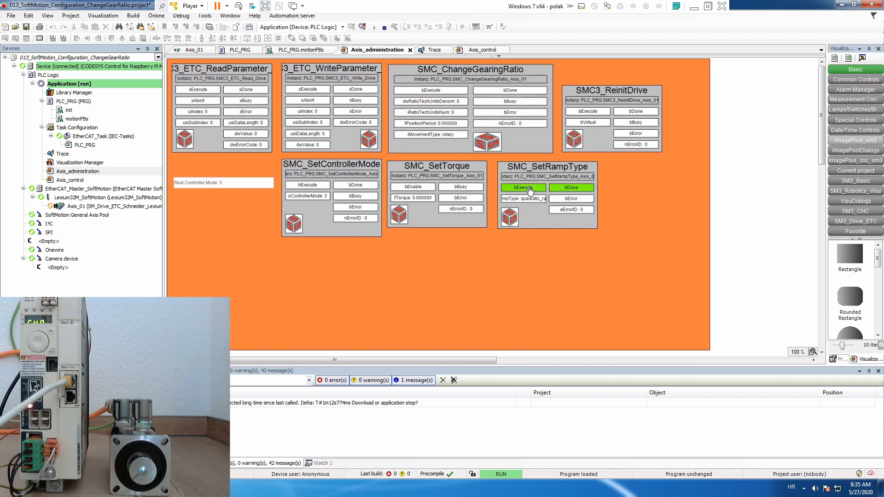
Return to Axis_control, run the same MC_MoveRelative move with the quadratic ramp and switch Execute back off.
left_click(474, 49)
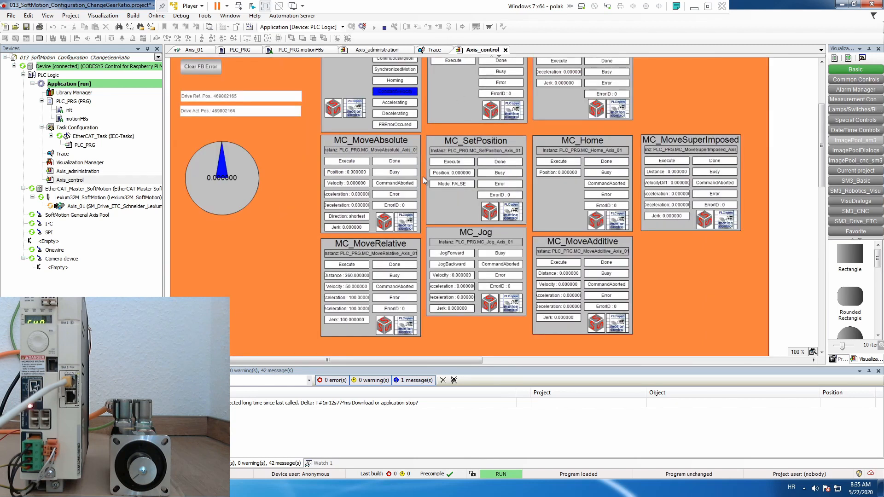
left_click(355, 266)
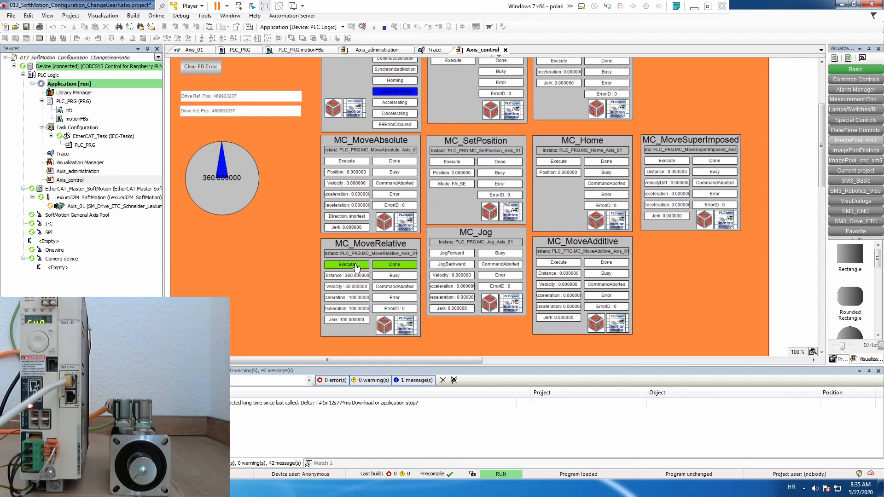
left_click(356, 266)
Stop the recording on the Trace page.
left_click(440, 51)
right_click(452, 144)
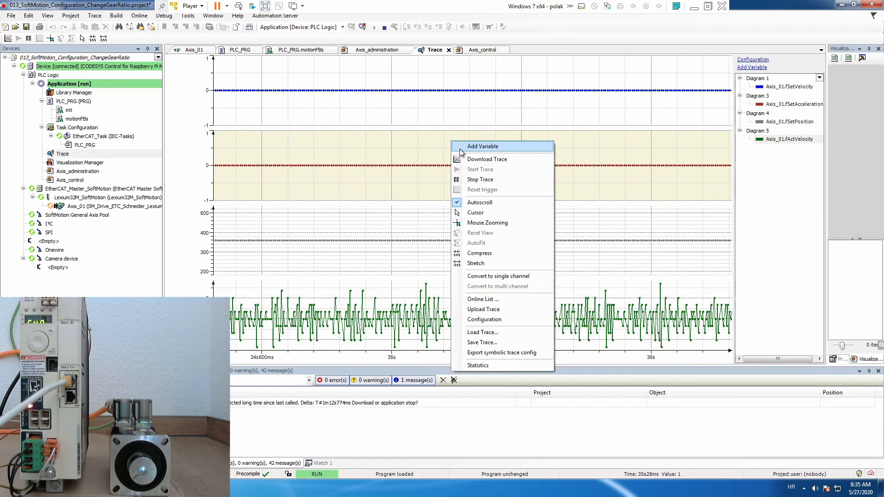
left_click(475, 179)
Examine the recorded velocity, acceleration and position curves of the first move, made with the trapezoidal ramp.
scroll(474, 181, "down", 10)
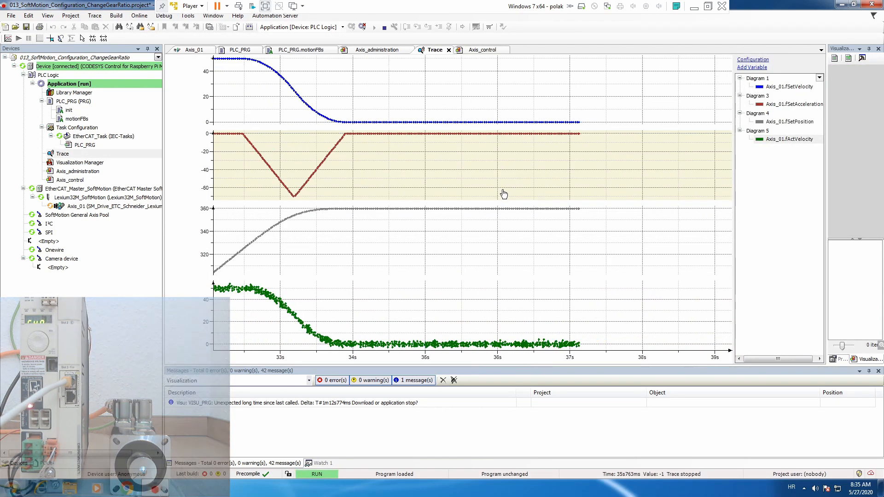
mouse_move(367, 196)
left_mouse_down()
mouse_move(598, 197)
mouse_move(572, 197)
left_mouse_up()
left_click_drag(398, 197, 550, 199)
scroll(550, 199, "up", 6)
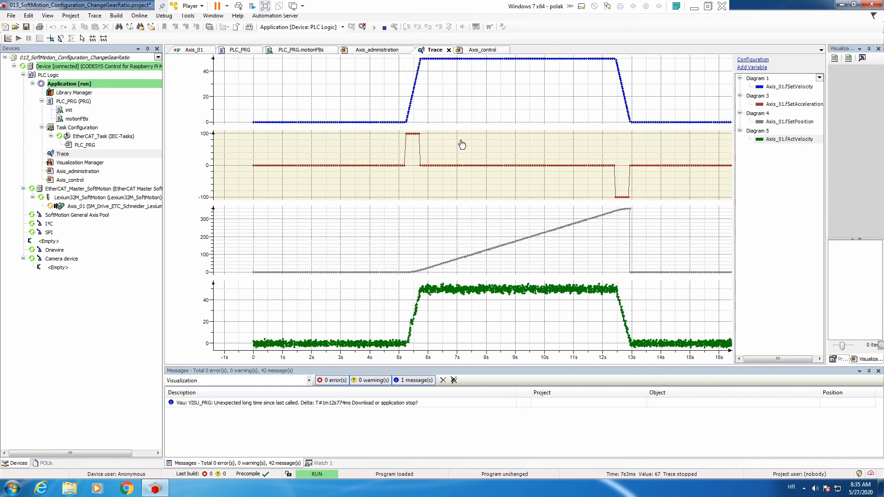
scroll(462, 142, "up", 3)
left_click(413, 70)
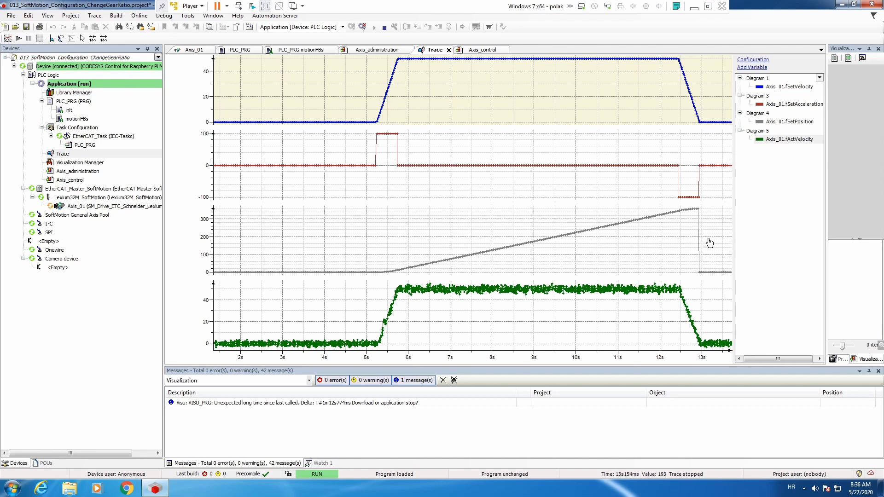
Examine the velocity, acceleration and position curves of the second move, made with the quadratic ramp.
left_click_drag(706, 232, 390, 224)
scroll(481, 232, "down", 5)
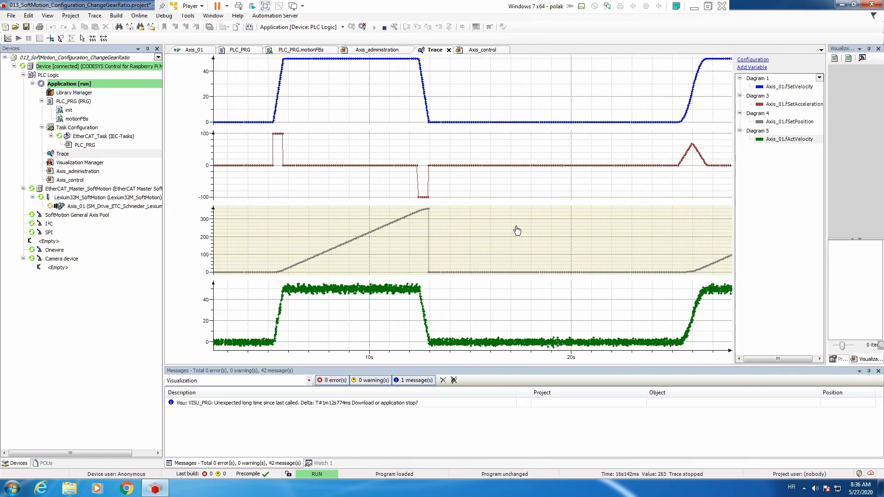
left_click_drag(606, 227, 365, 223)
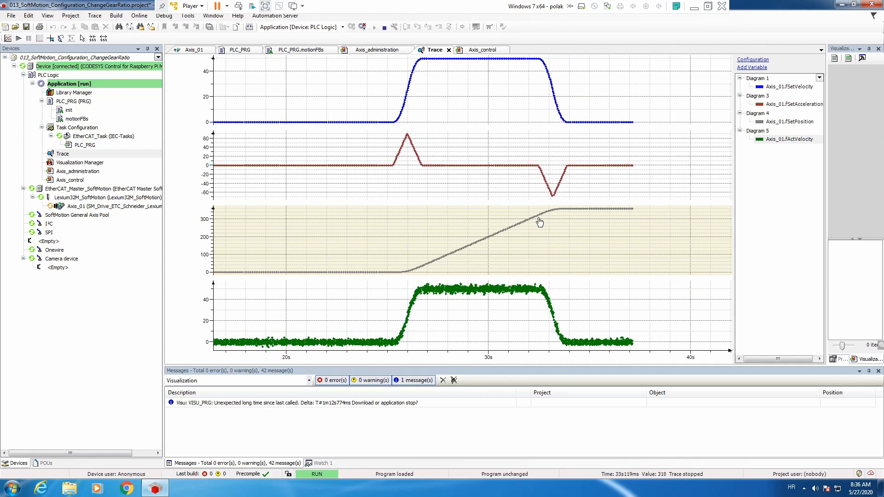
scroll(542, 221, "up", 3)
scroll(562, 231, "up", 3)
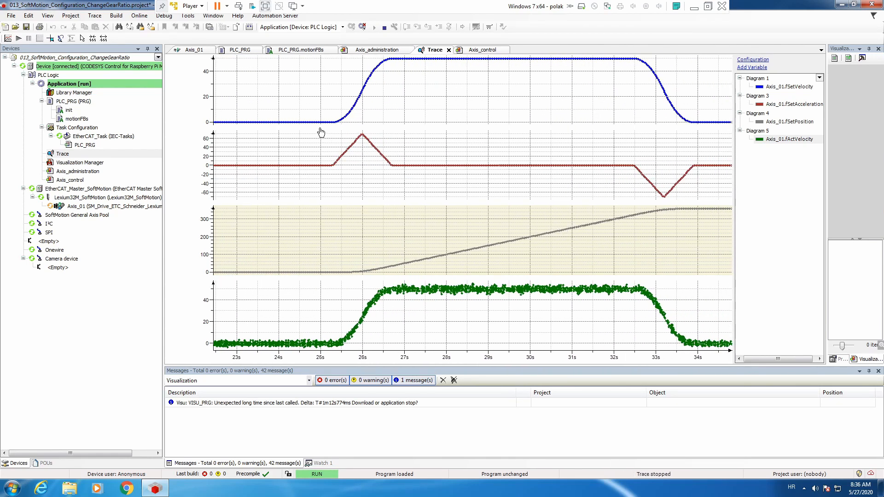
left_click(389, 65)
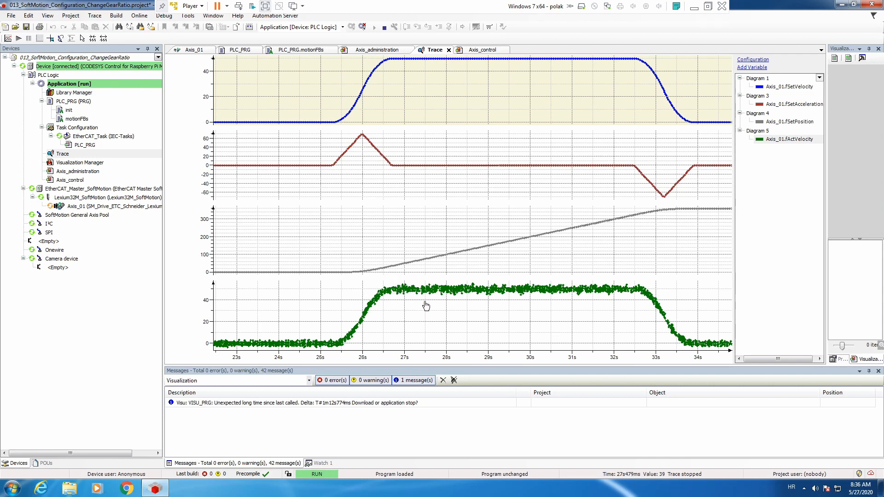
Compare both moves in the Axis_01.fActVelocity diagram and inspect the deceleration of the trapezoidal move up close.
mouse_move(429, 301)
left_mouse_down()
mouse_move(670, 300)
mouse_move(629, 312)
left_mouse_up()
scroll(479, 301, "down", 3)
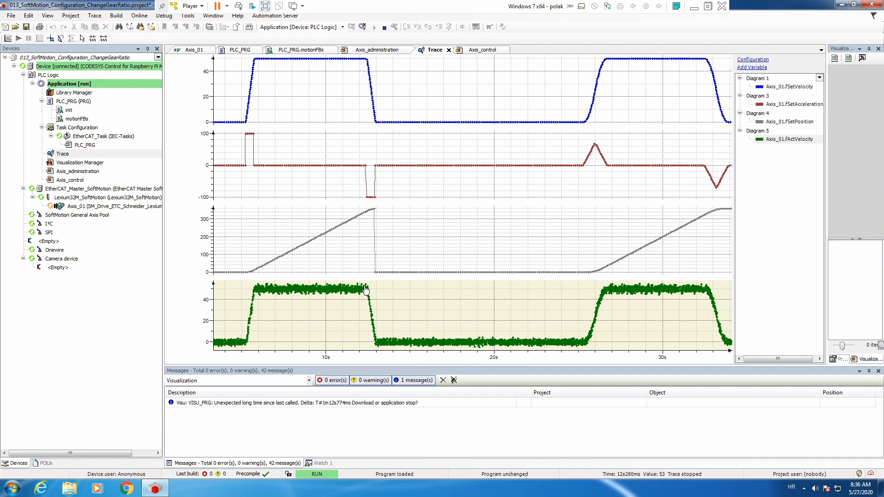
left_click_drag(624, 319, 687, 316)
scroll(442, 323, "up", 5)
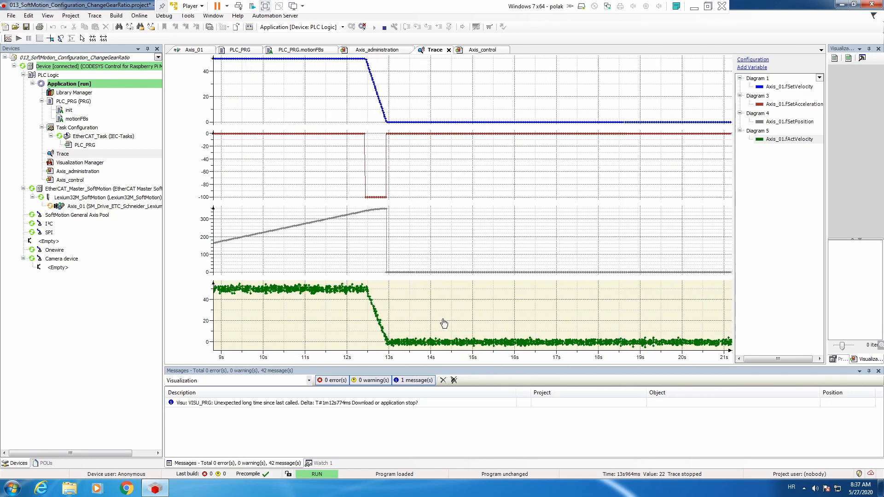
left_click_drag(443, 322, 543, 319)
scroll(543, 320, "up", 2)
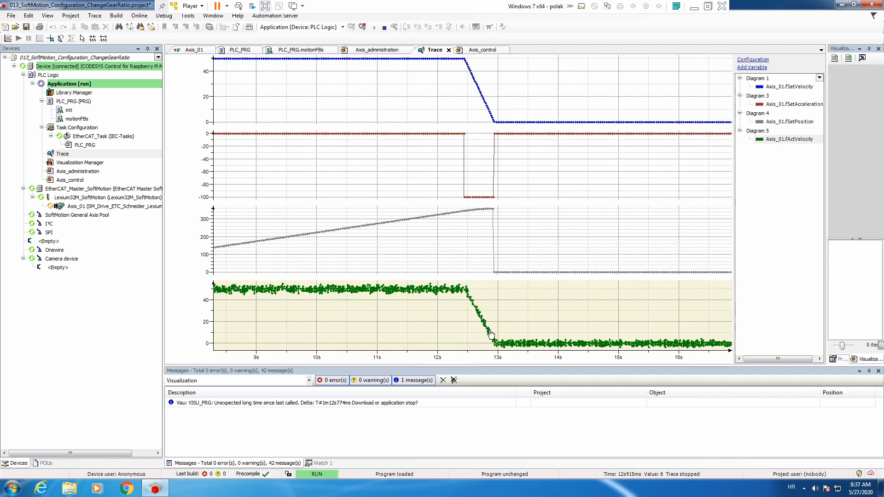
Inspect the deceleration of the quadratic-ramp move up close in the Axis_01.fActVelocity diagram.
left_click_drag(671, 315, 363, 313)
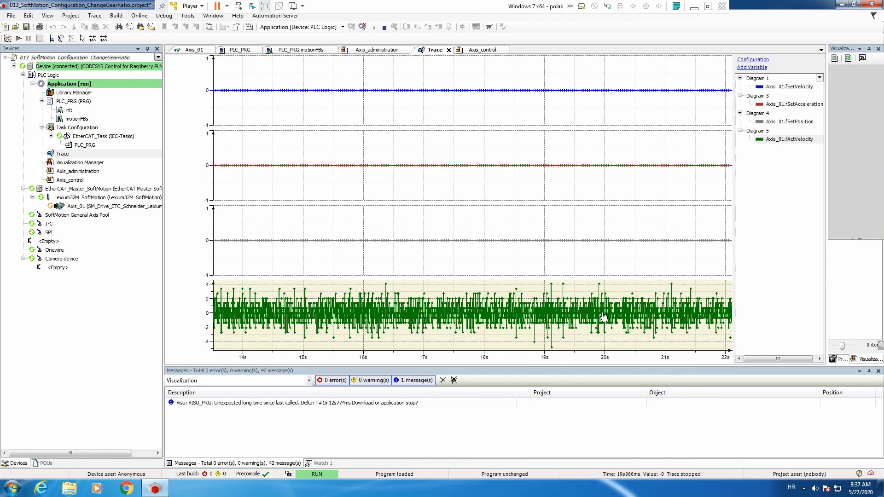
scroll(603, 317, "down", 4)
left_click_drag(639, 317, 307, 302)
left_click_drag(531, 302, 457, 302)
scroll(529, 303, "up", 5)
left_click_drag(577, 302, 551, 304)
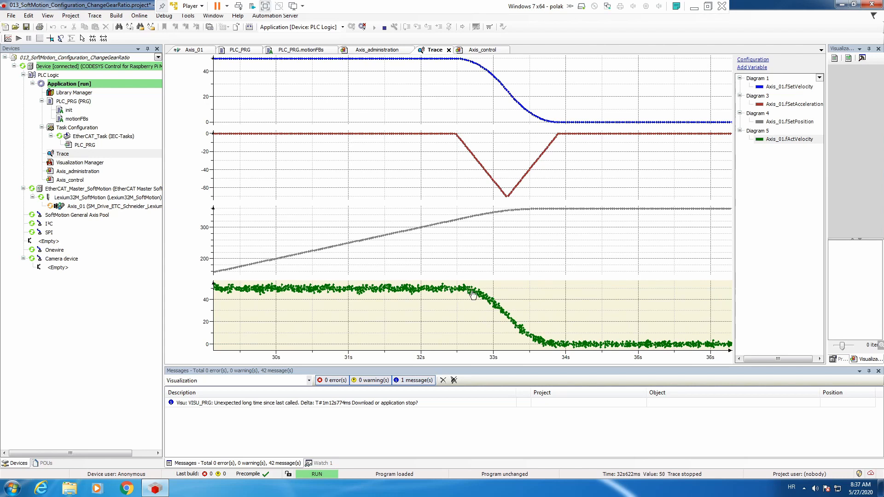